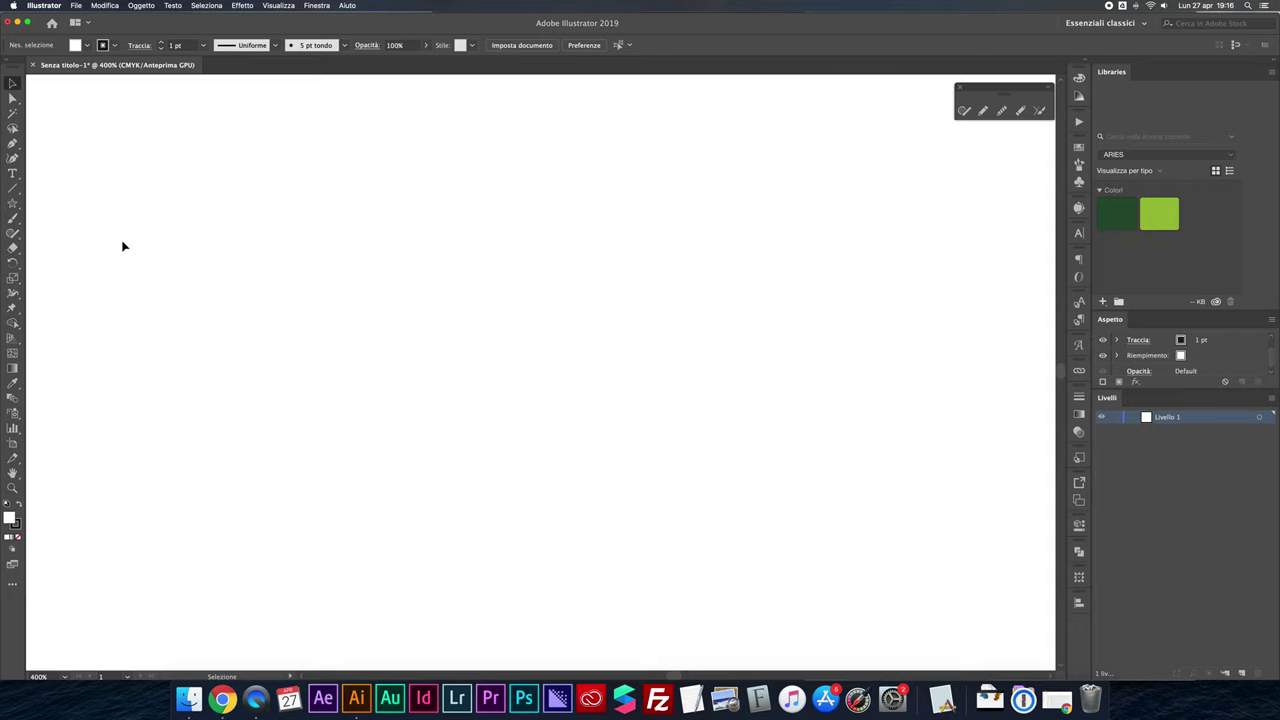
Draw a square, round its corners fully with the live corner widgets, then delete it and leave a 0 mm square
left_click_drag(15, 200, 70, 204)
left_click_drag(280, 247, 491, 458)
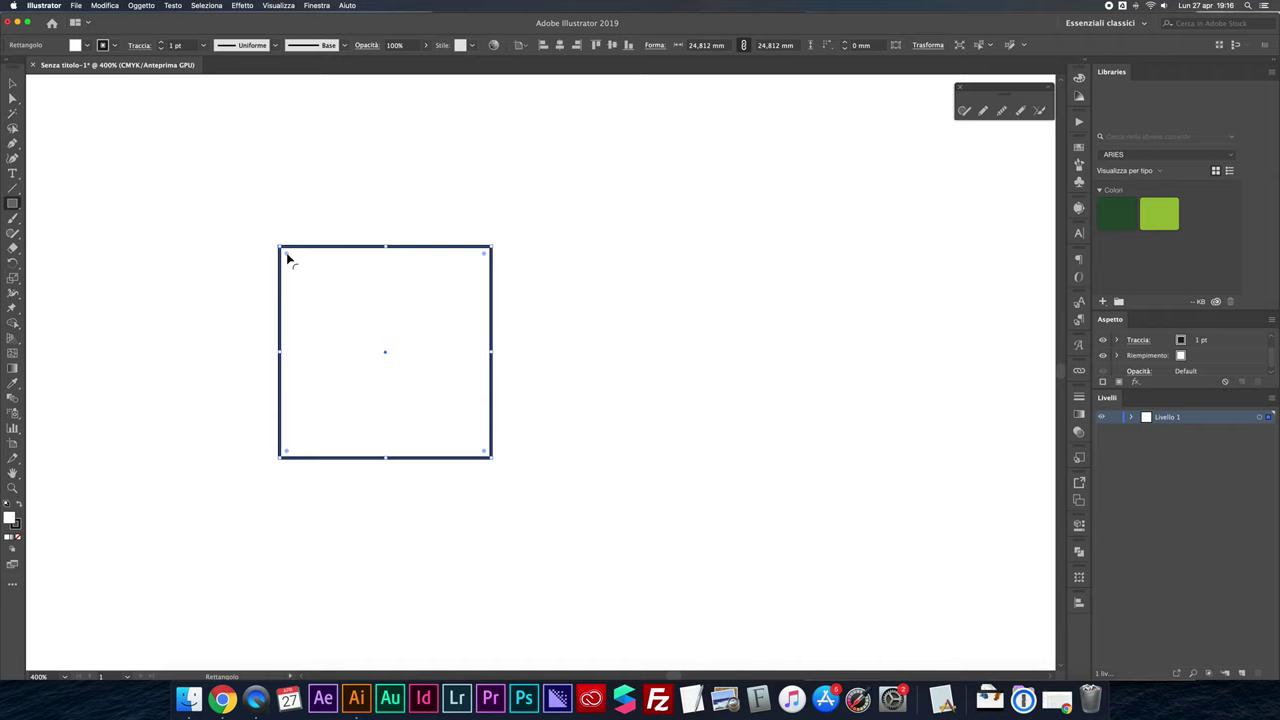
left_click_drag(287, 259, 351, 311)
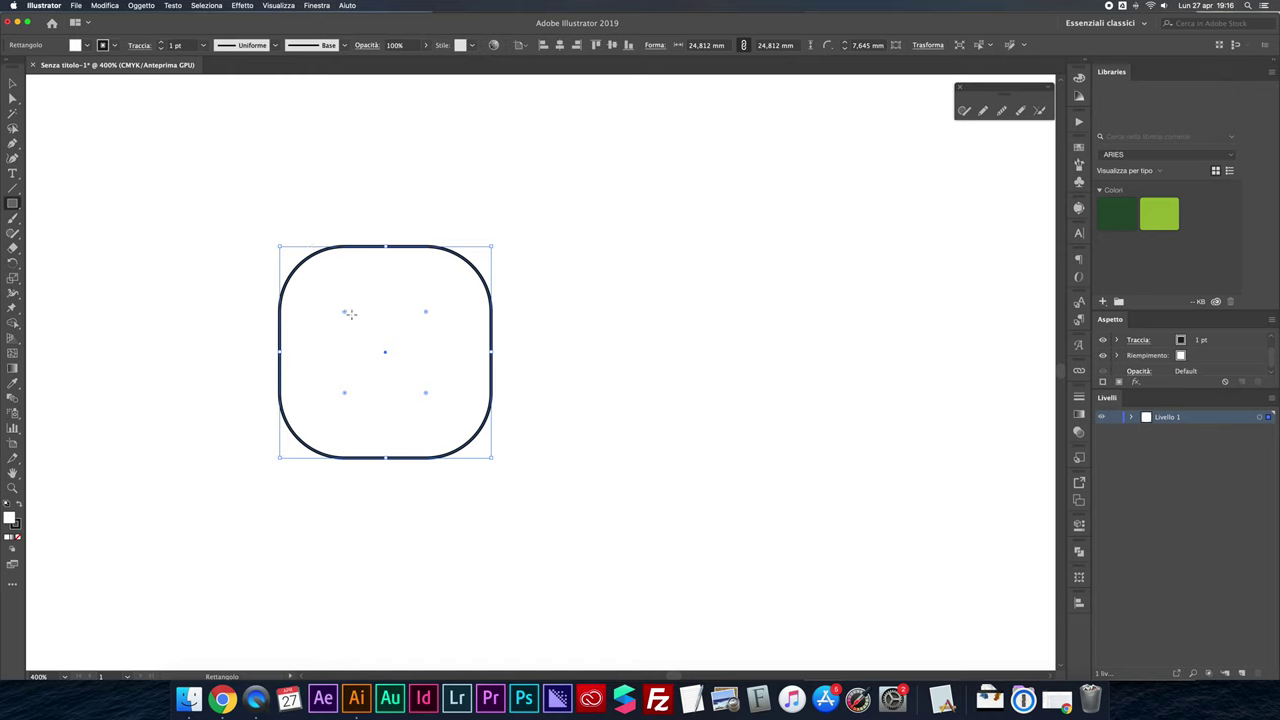
mouse_move(345, 312)
left_mouse_down()
mouse_move(398, 364)
mouse_move(294, 251)
mouse_move(445, 467)
left_mouse_up()
key("Delete")
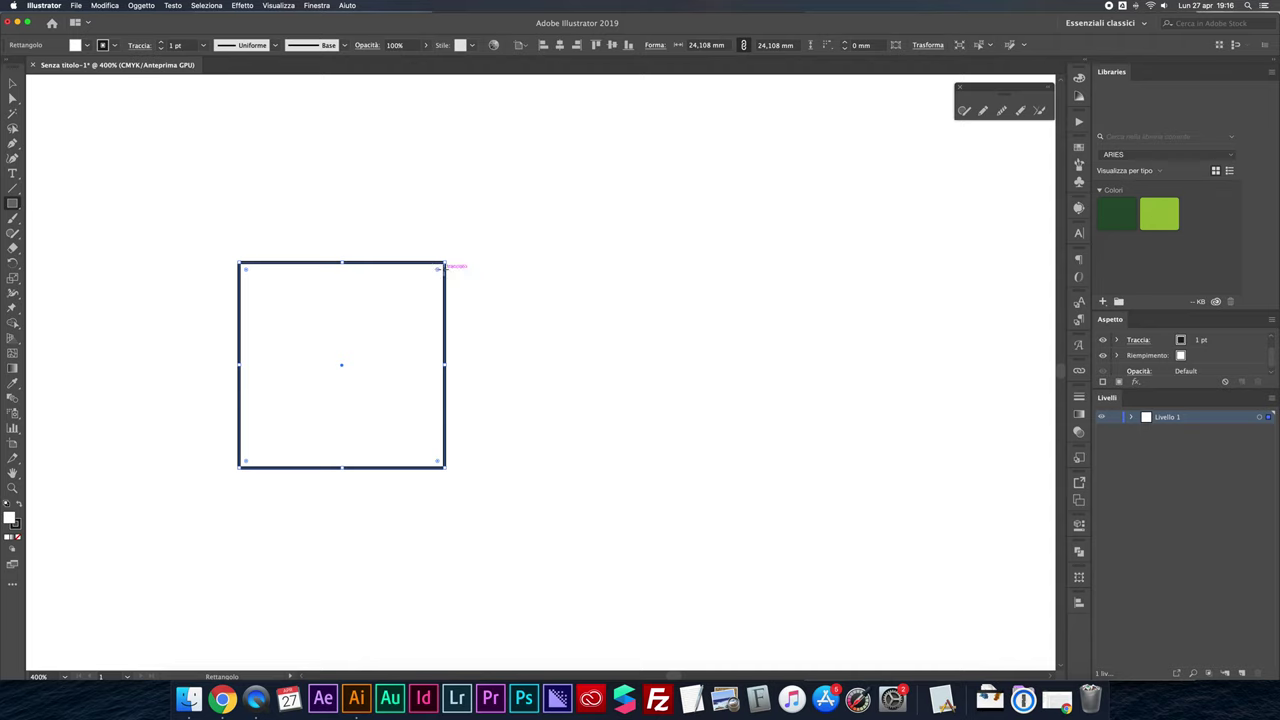
mouse_move(437, 273)
left_mouse_down()
mouse_move(429, 290)
mouse_move(457, 270)
left_mouse_up()
Apply Convert to Shape > Rounded Rectangle with 0 mm extra width and height and 2 mm radius, then remove the square
left_click(242, 6)
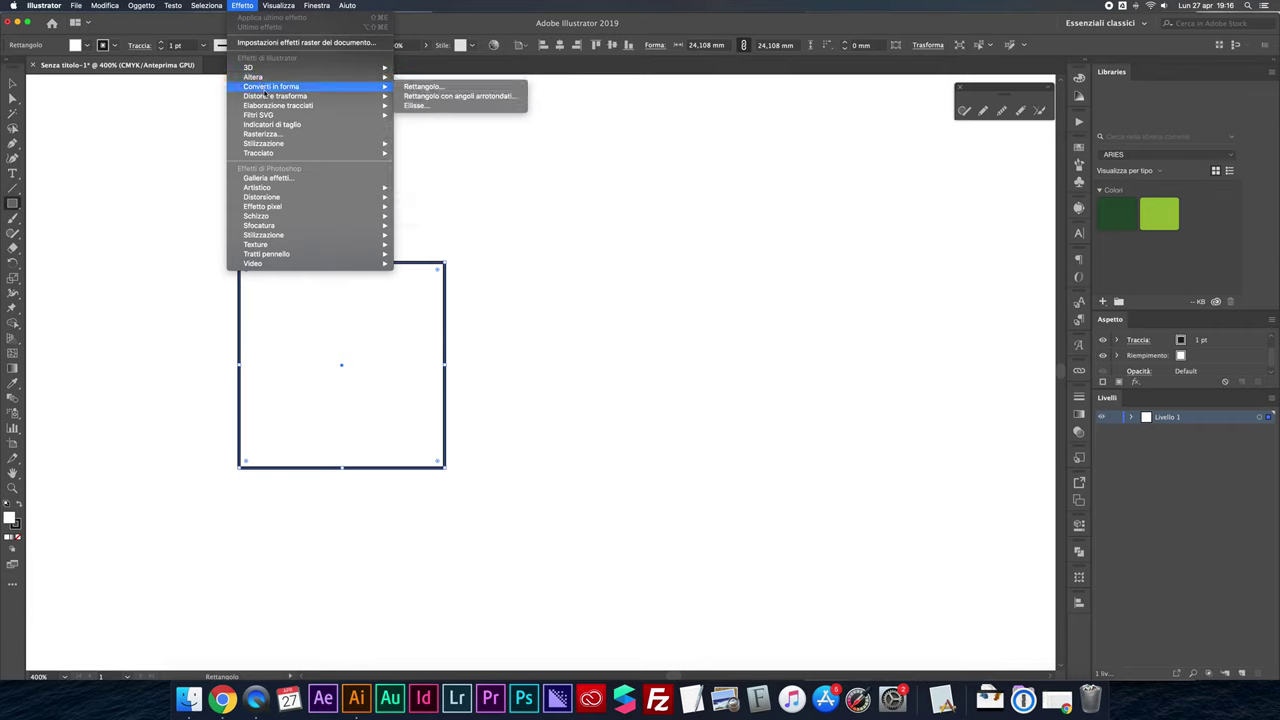
mouse_move(271, 86)
left_click(466, 97)
left_click_drag(392, 209, 630, 226)
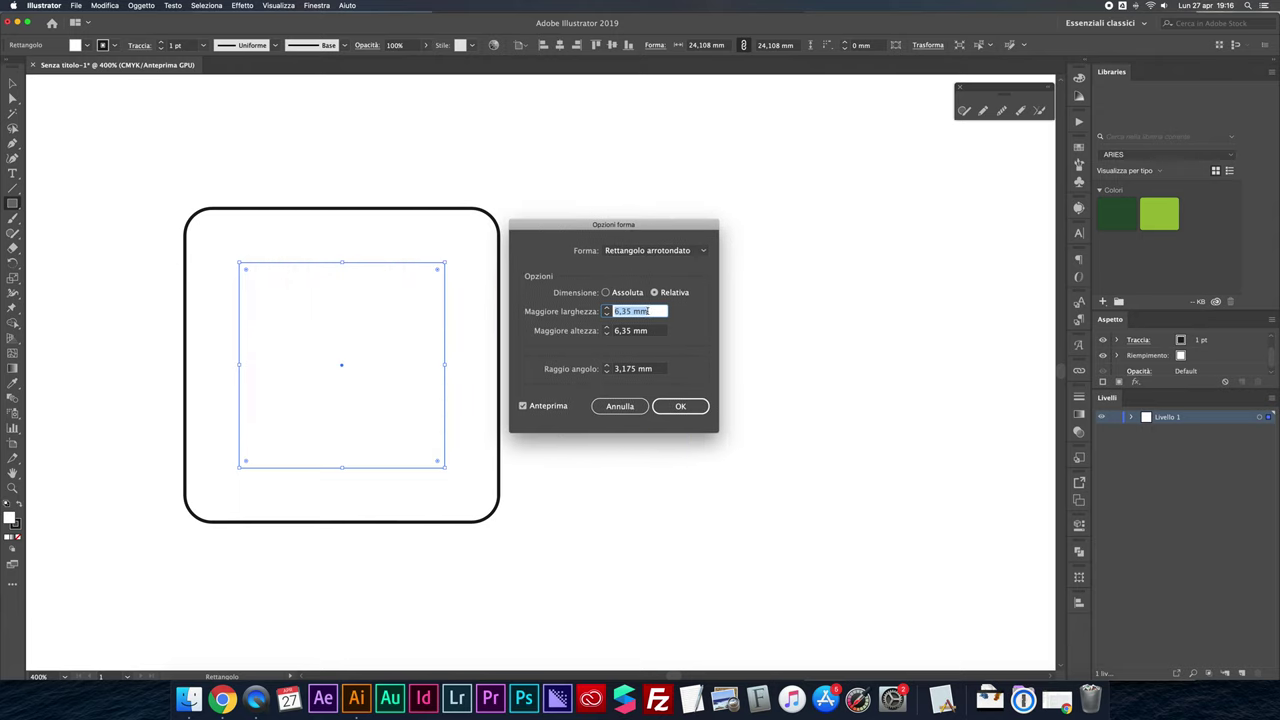
type("0")
key("Tab")
type("0")
key("Tab")
type("2")
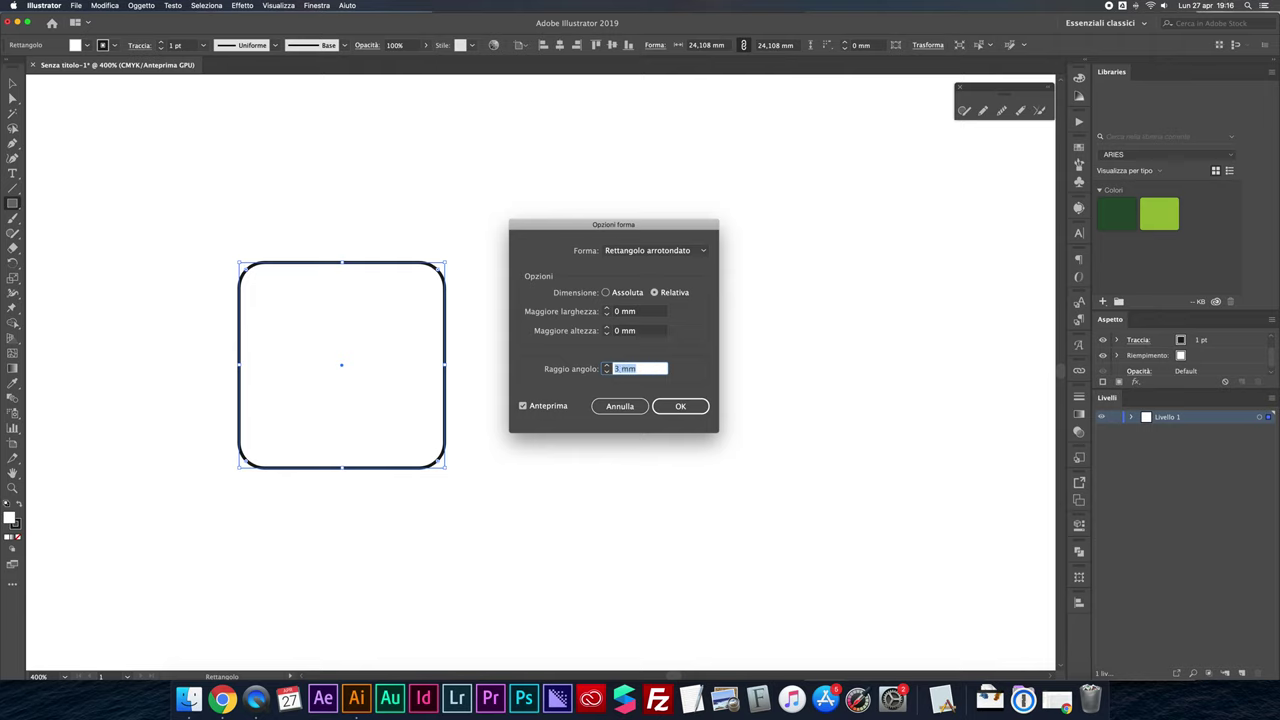
key("Tab")
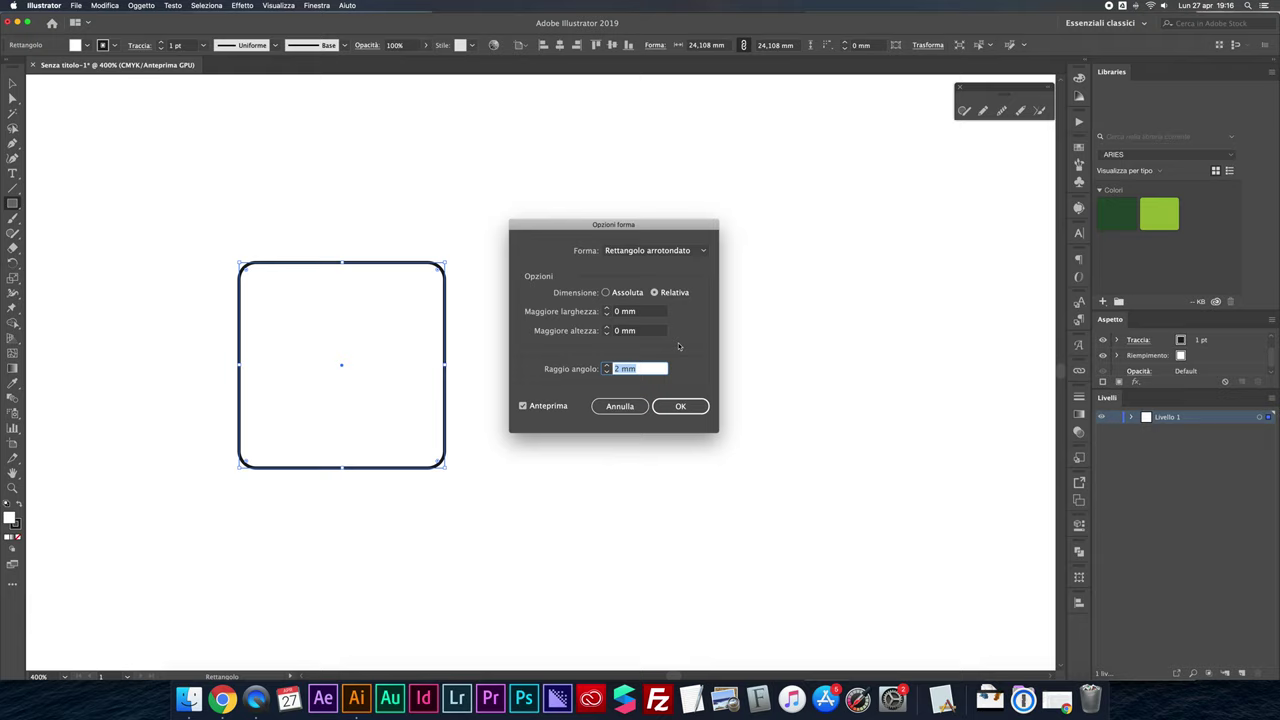
left_click(680, 406)
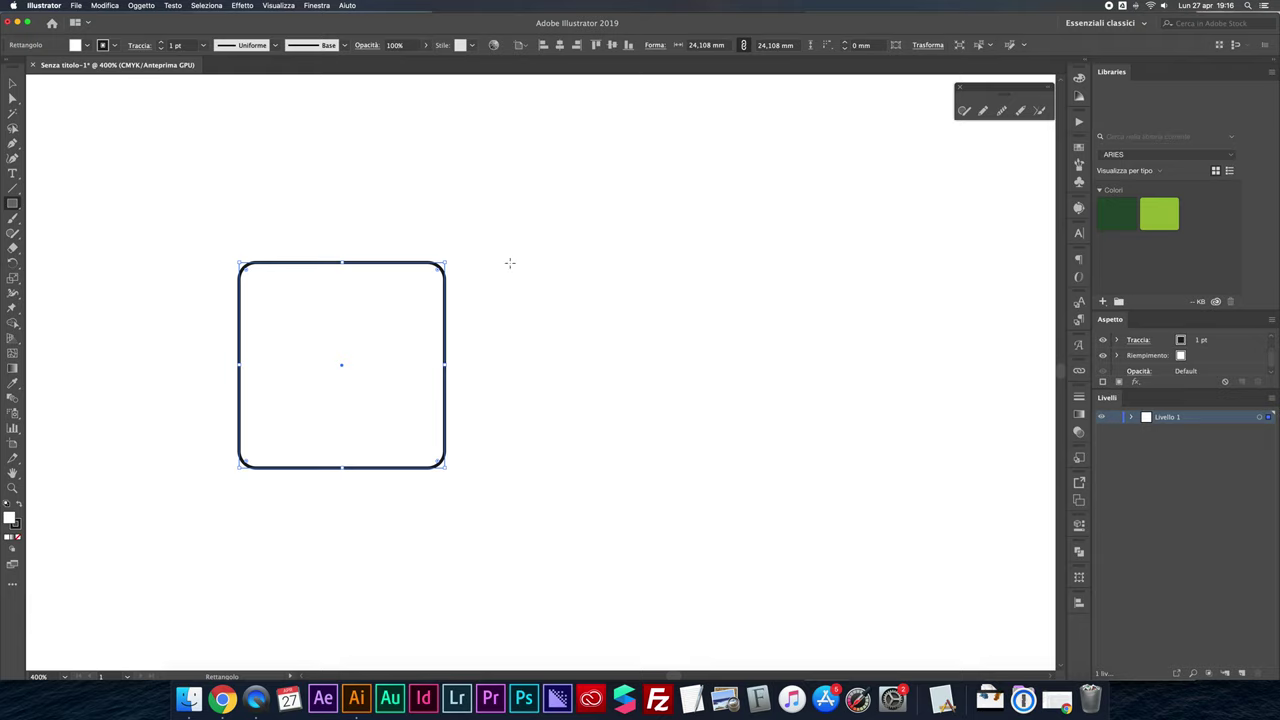
key("ctrl+z")
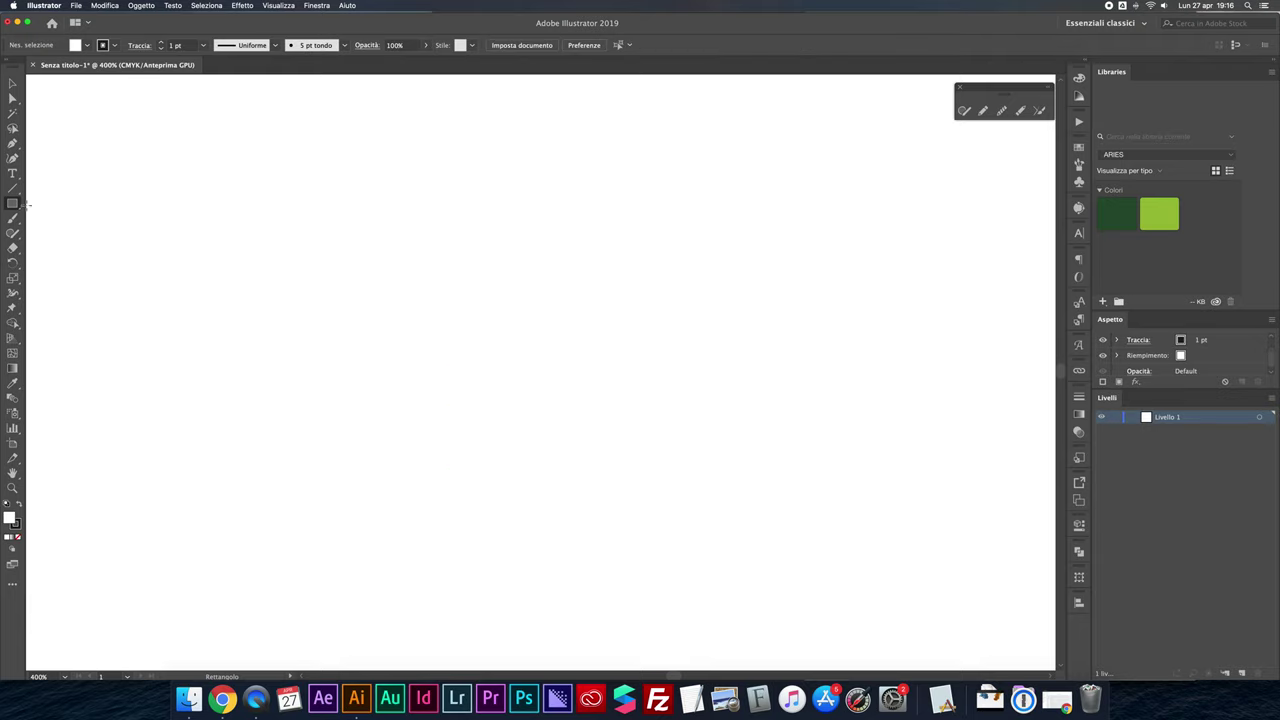
Draw a five-pointed star, about 30.9 × 29.4 mm, with the Star tool
left_click_drag(13, 204, 91, 255)
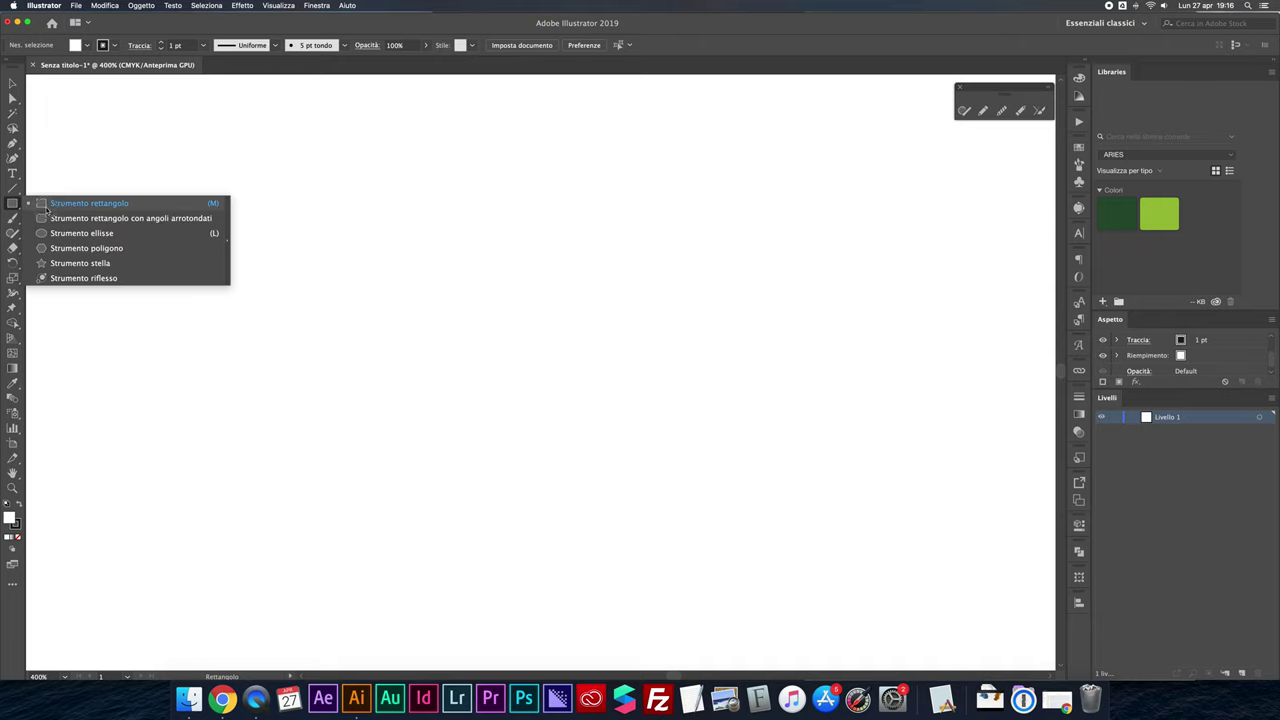
left_click(93, 262)
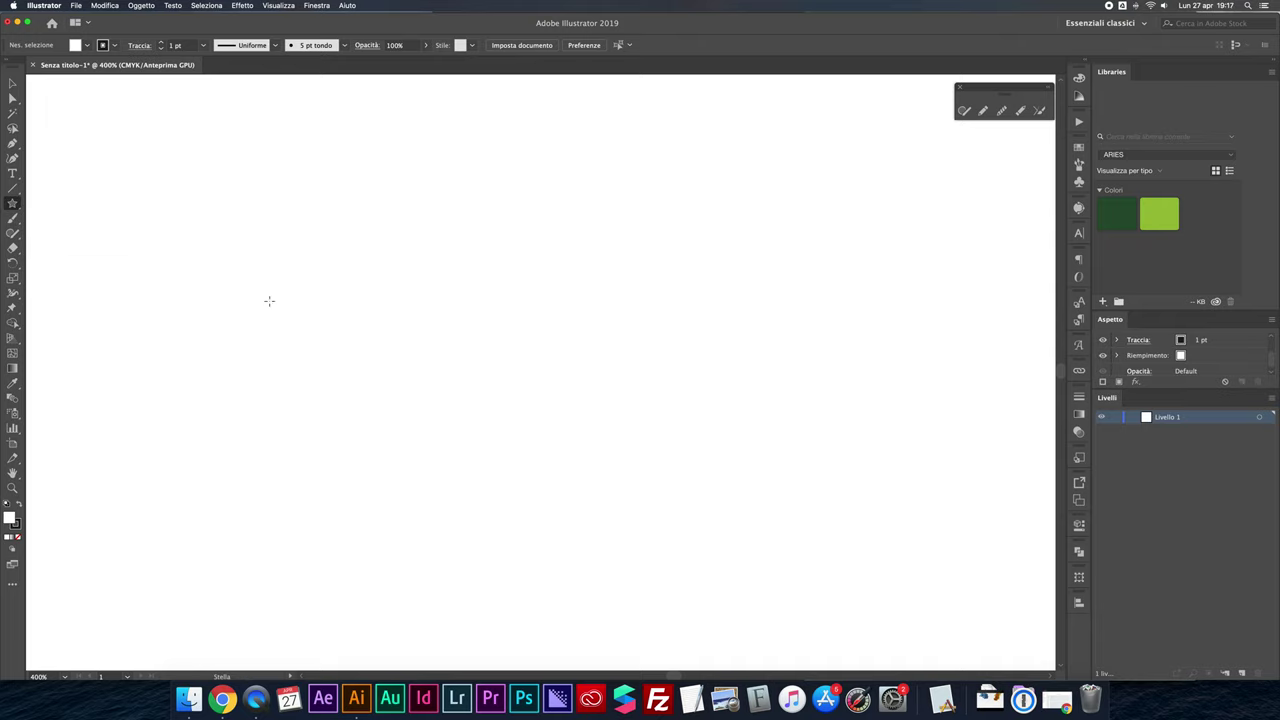
left_click_drag(395, 262, 486, 370)
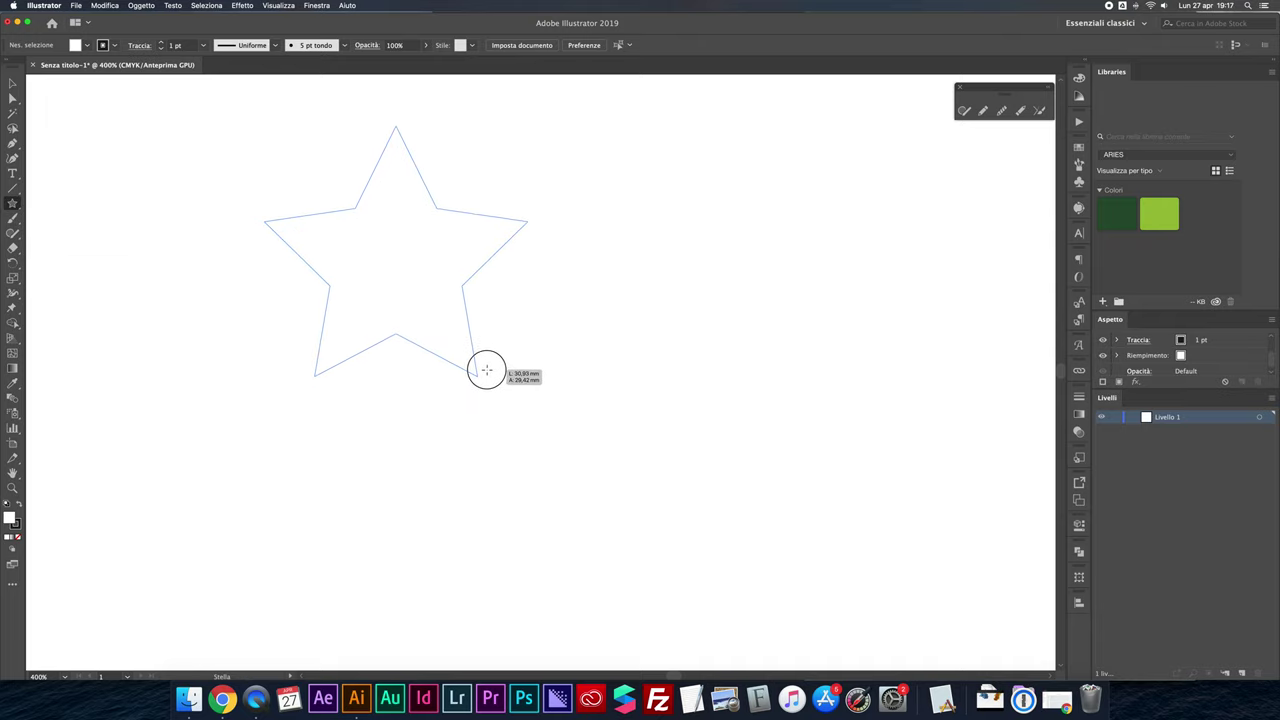
left_click_drag(486, 370, 484, 362)
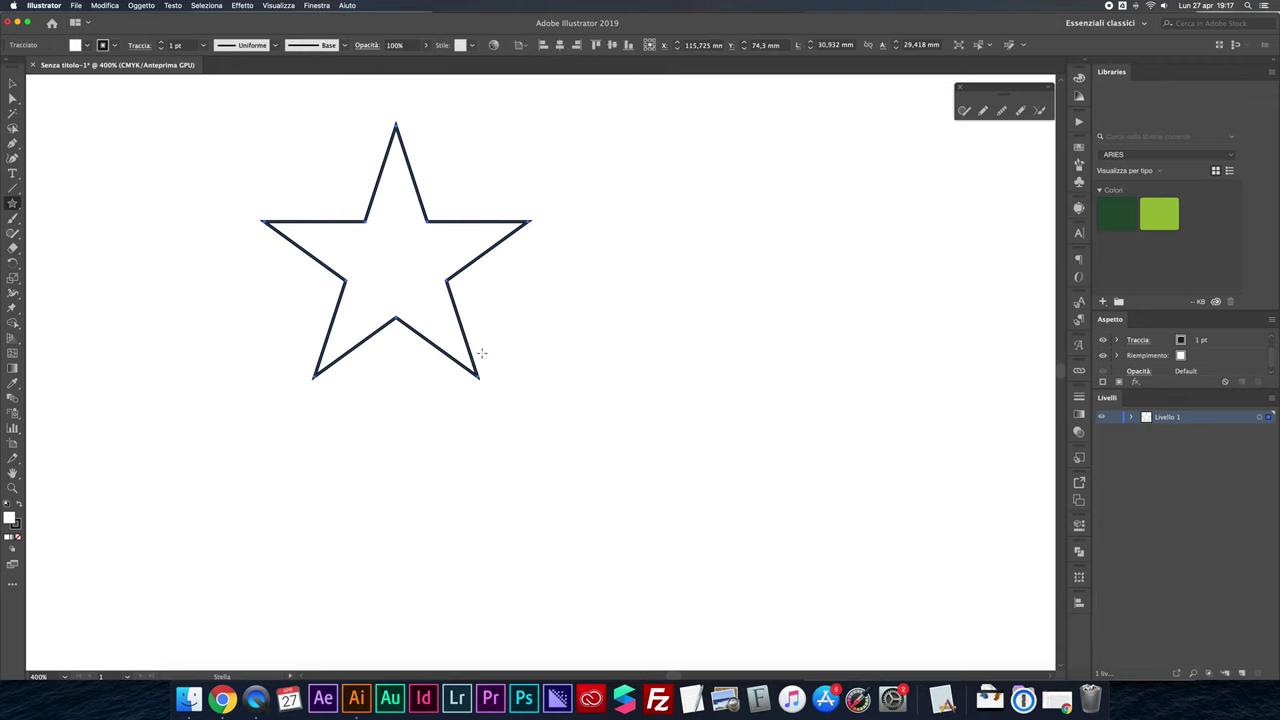
Preview the Rounded Rectangle shape effect on the star, cancel it, and select the star
left_click(242, 5)
mouse_move(271, 86)
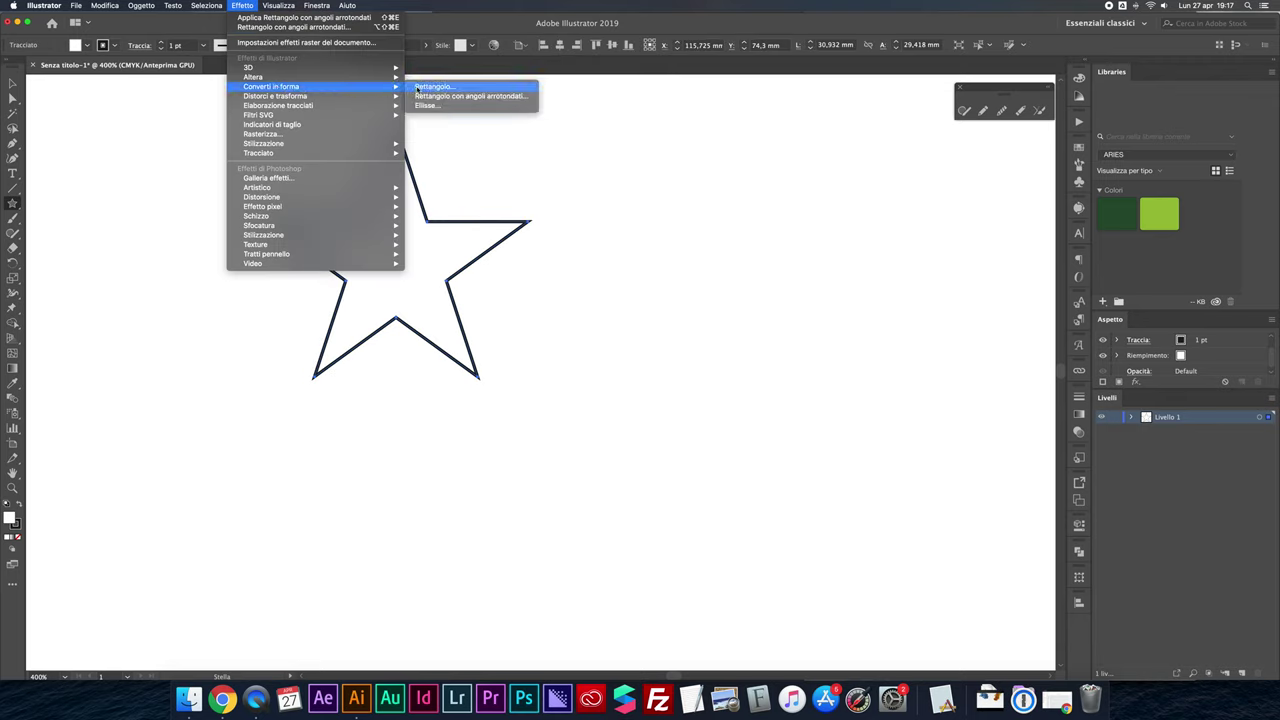
left_click(425, 95)
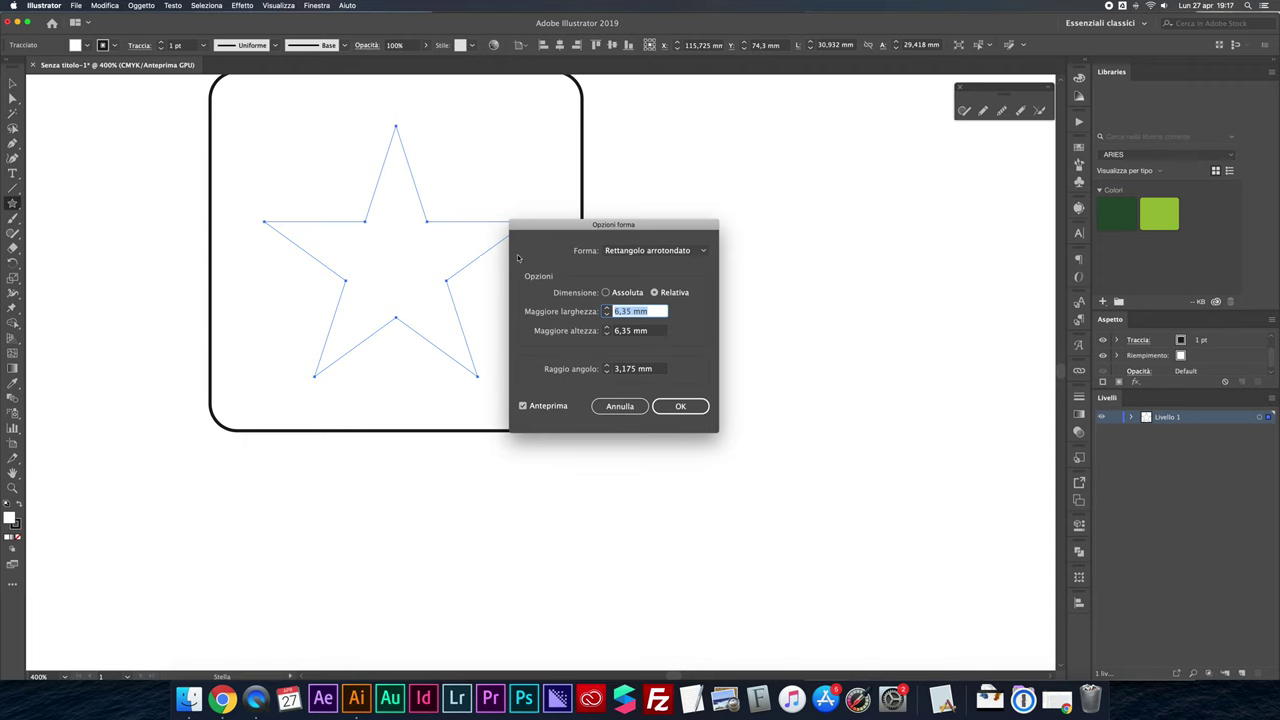
left_click_drag(599, 226, 681, 226)
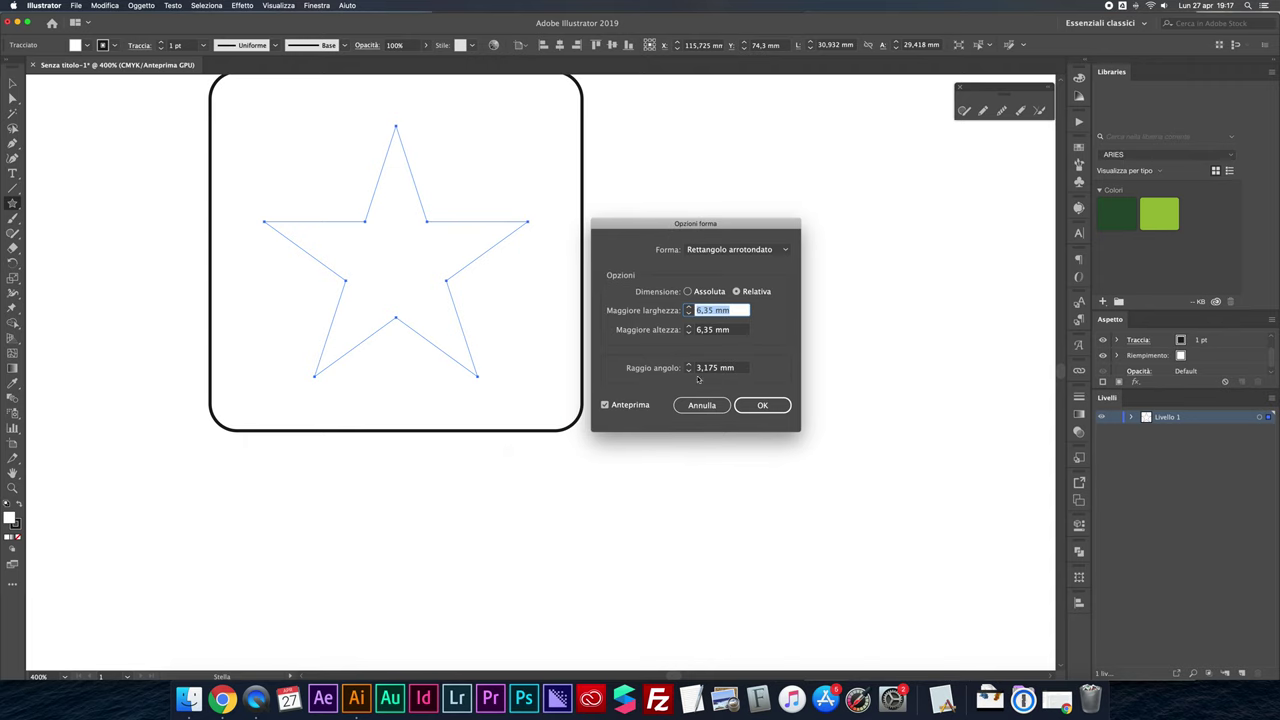
left_click(704, 406)
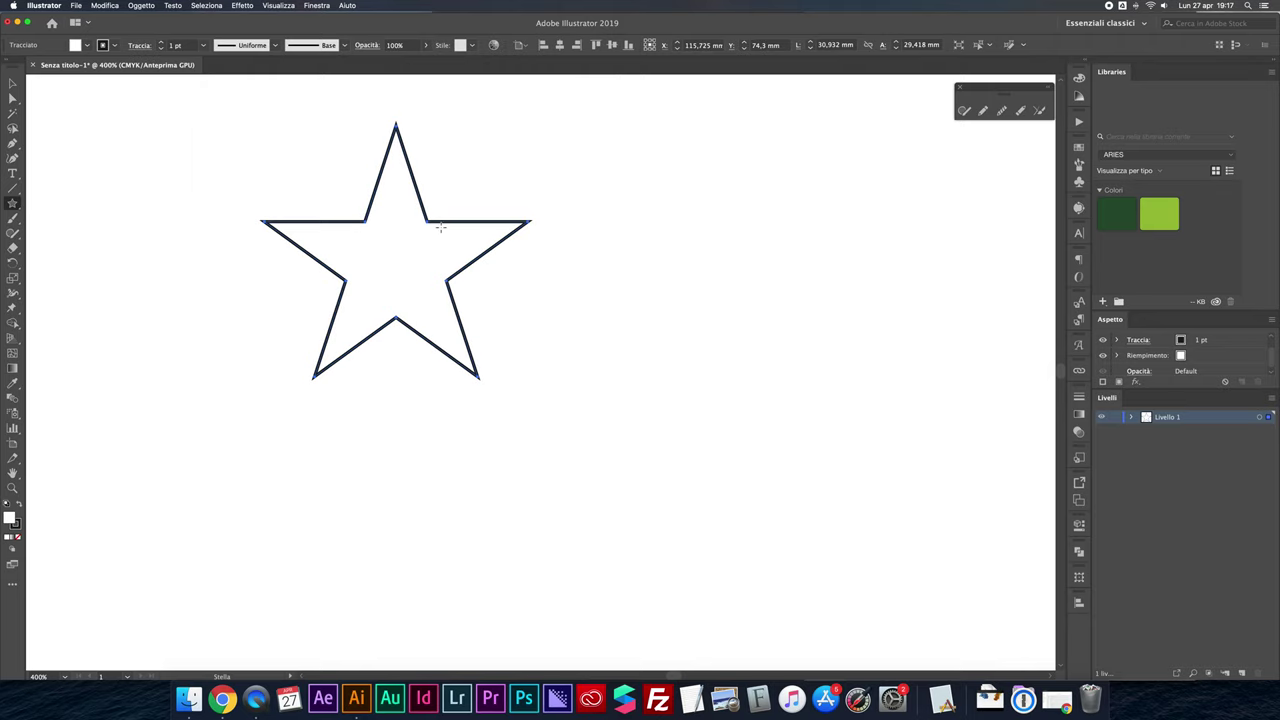
left_click(12, 84)
Delete the star, then draw a hexagon, round its corners with the widget, and delete it
left_click_drag(396, 187, 411, 298)
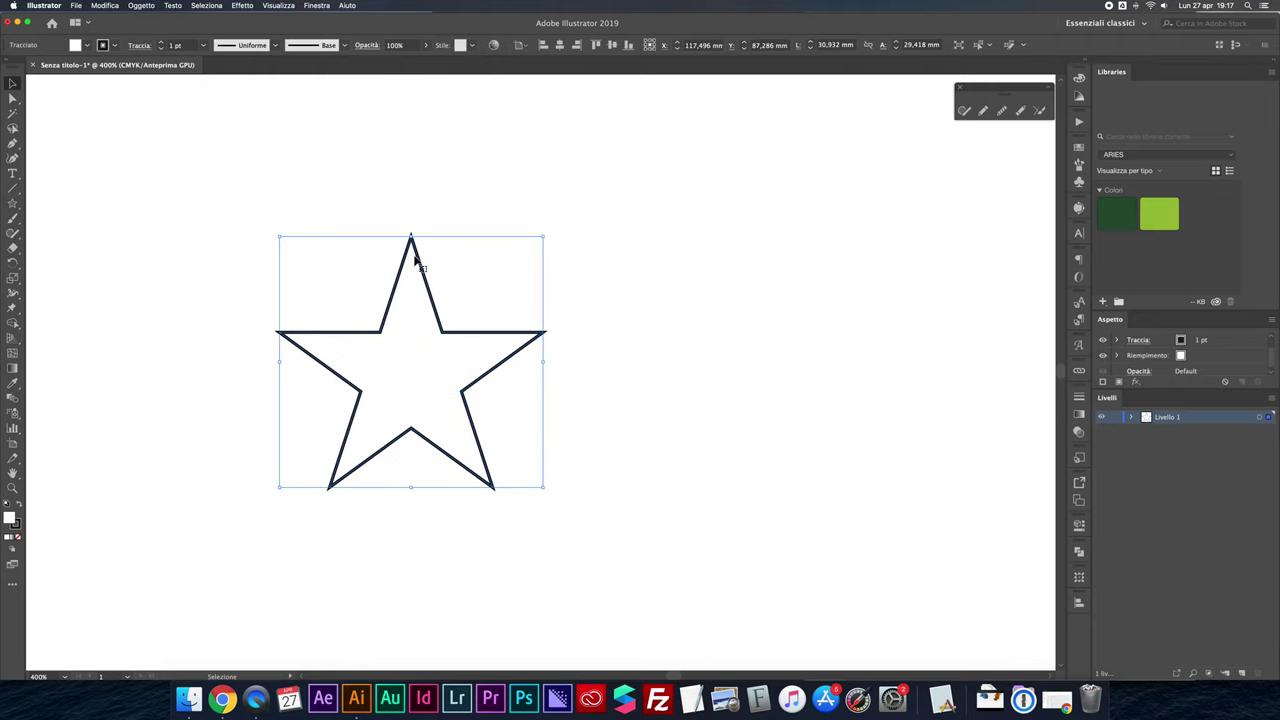
key("Delete")
left_click(14, 204)
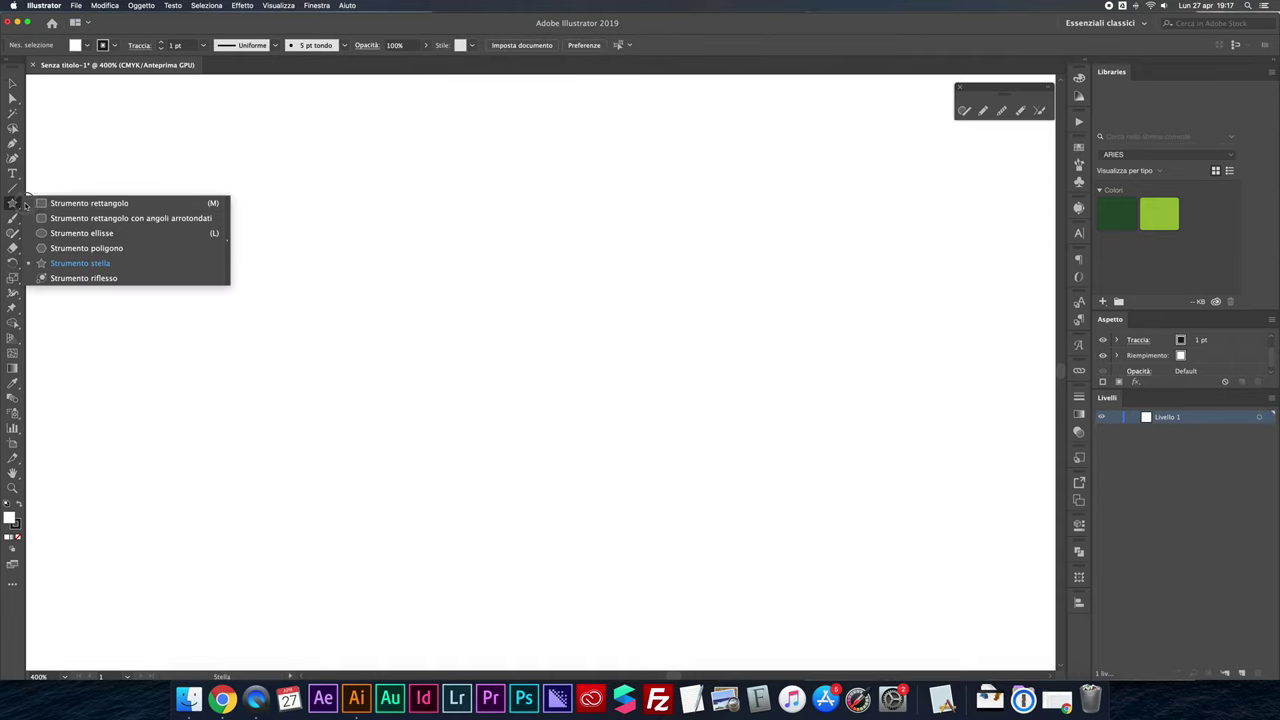
left_click(86, 248)
left_click_drag(251, 292, 319, 396)
left_click_drag(295, 220, 306, 223)
key("Delete")
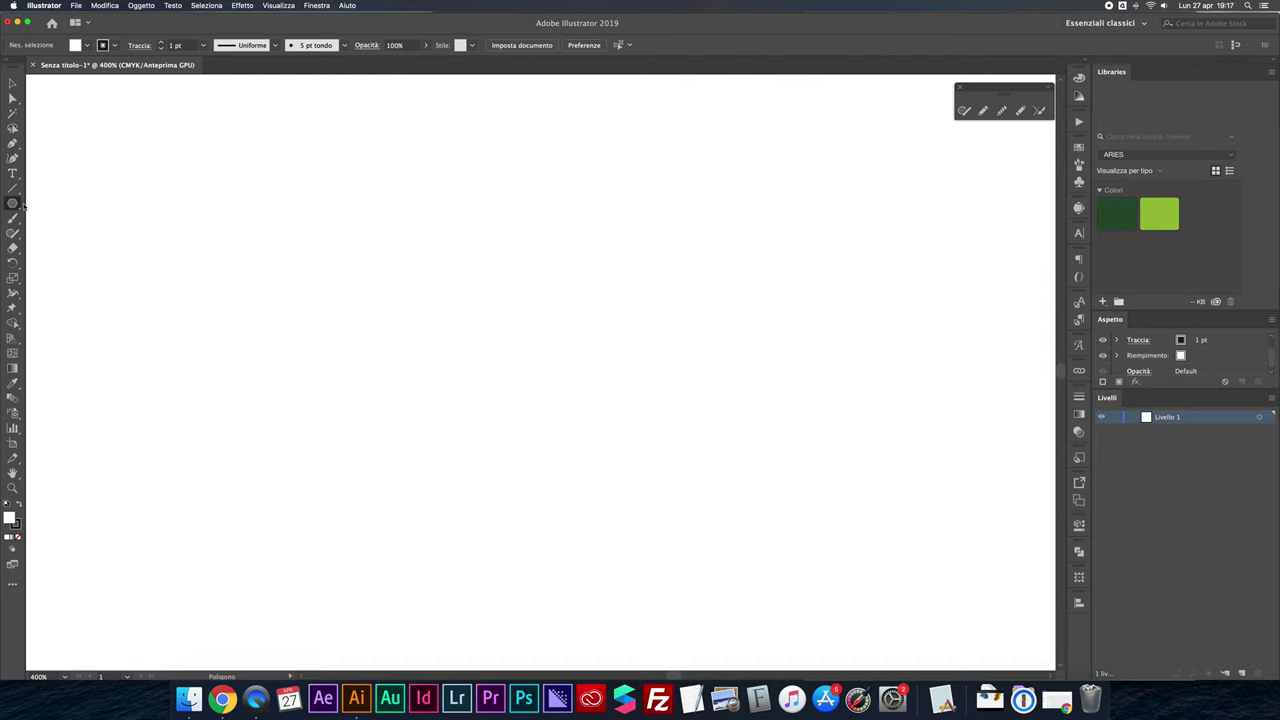
Draw a new five-pointed star, about 31.0 × 29.5 mm, with the Star tool
left_click(13, 204)
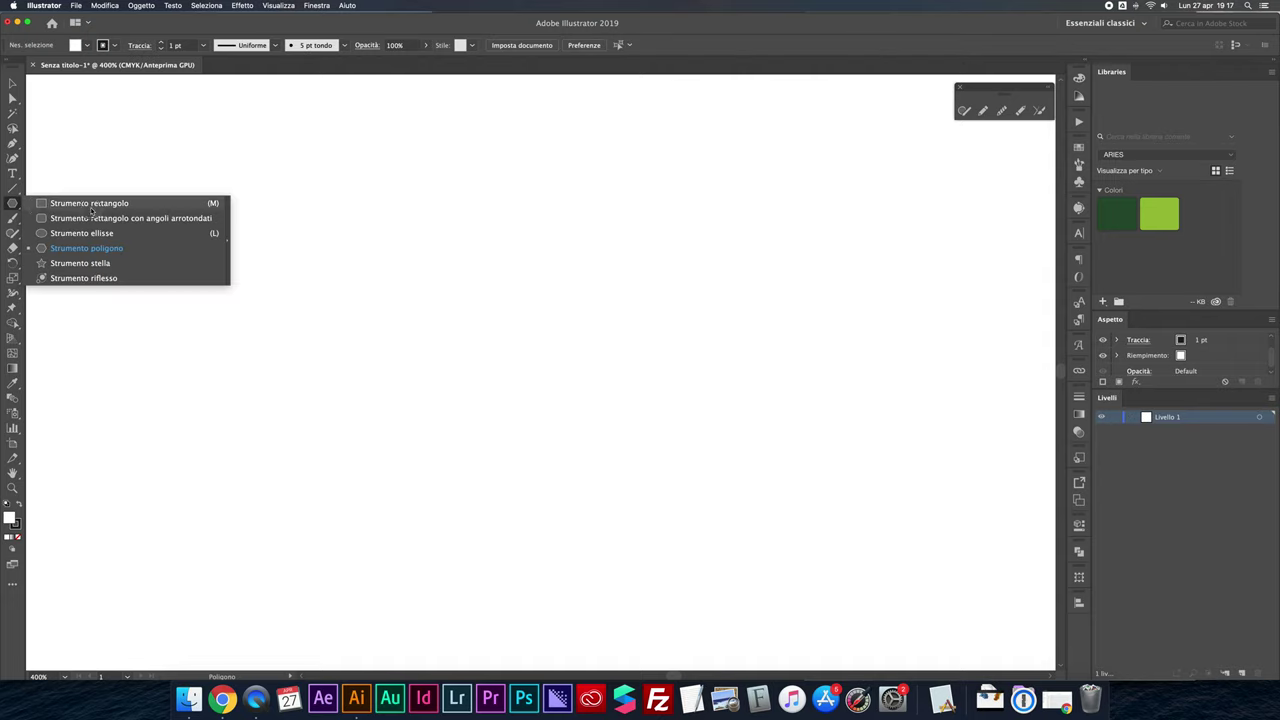
left_click(107, 262)
mouse_move(405, 292)
left_mouse_down()
mouse_move(489, 383)
mouse_move(492, 405)
left_mouse_up()
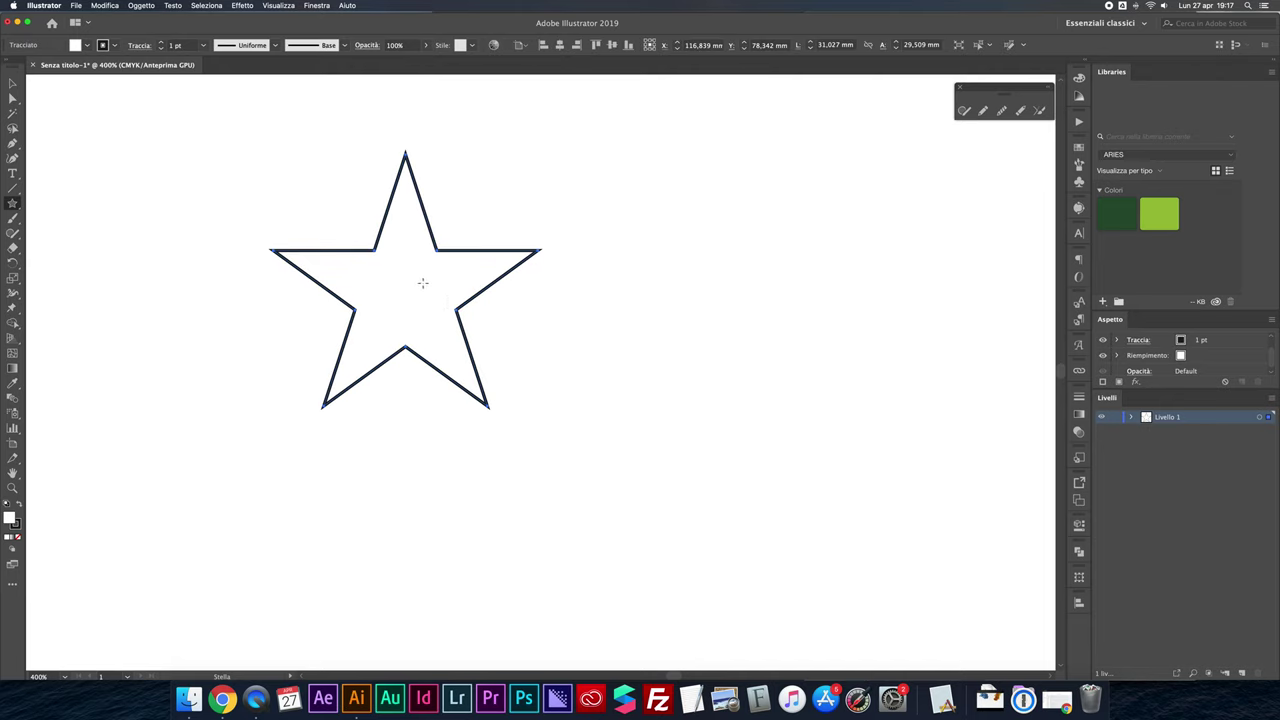
left_click(13, 83)
key("super+plus")
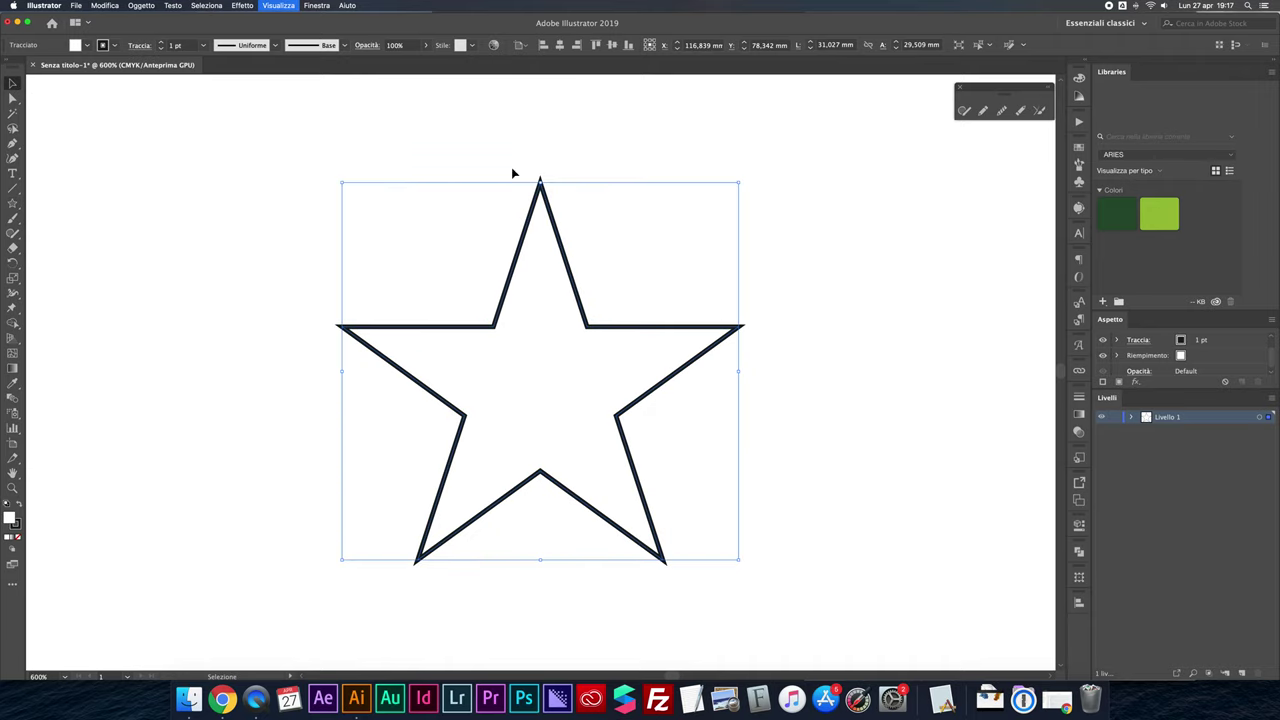
key("a")
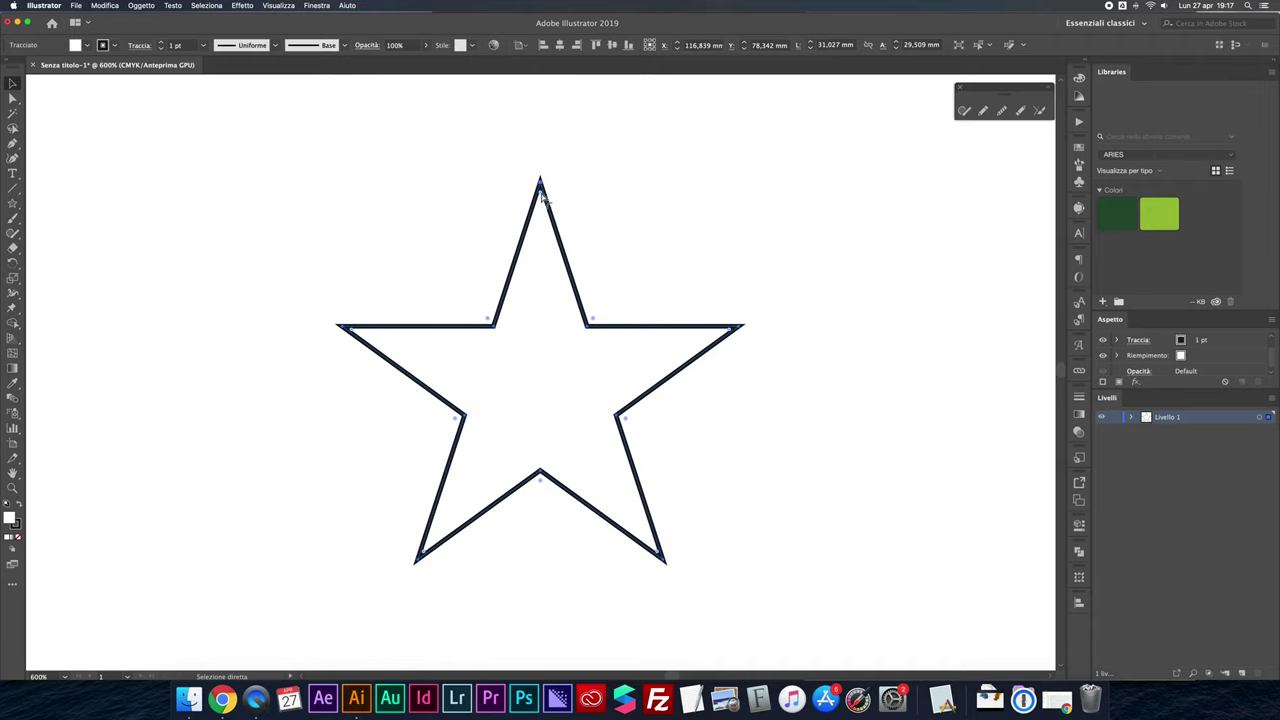
left_click_drag(541, 196, 557, 240)
key("v")
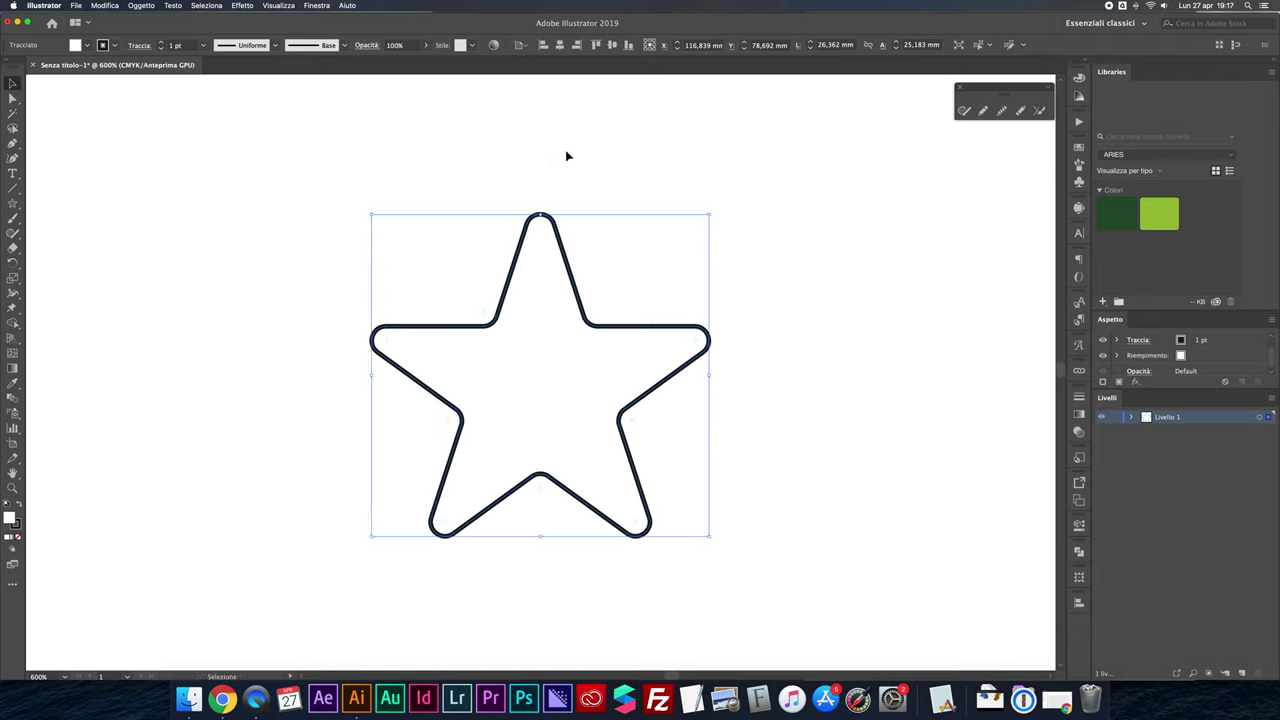
key("ctrl+z")
left_click(527, 144)
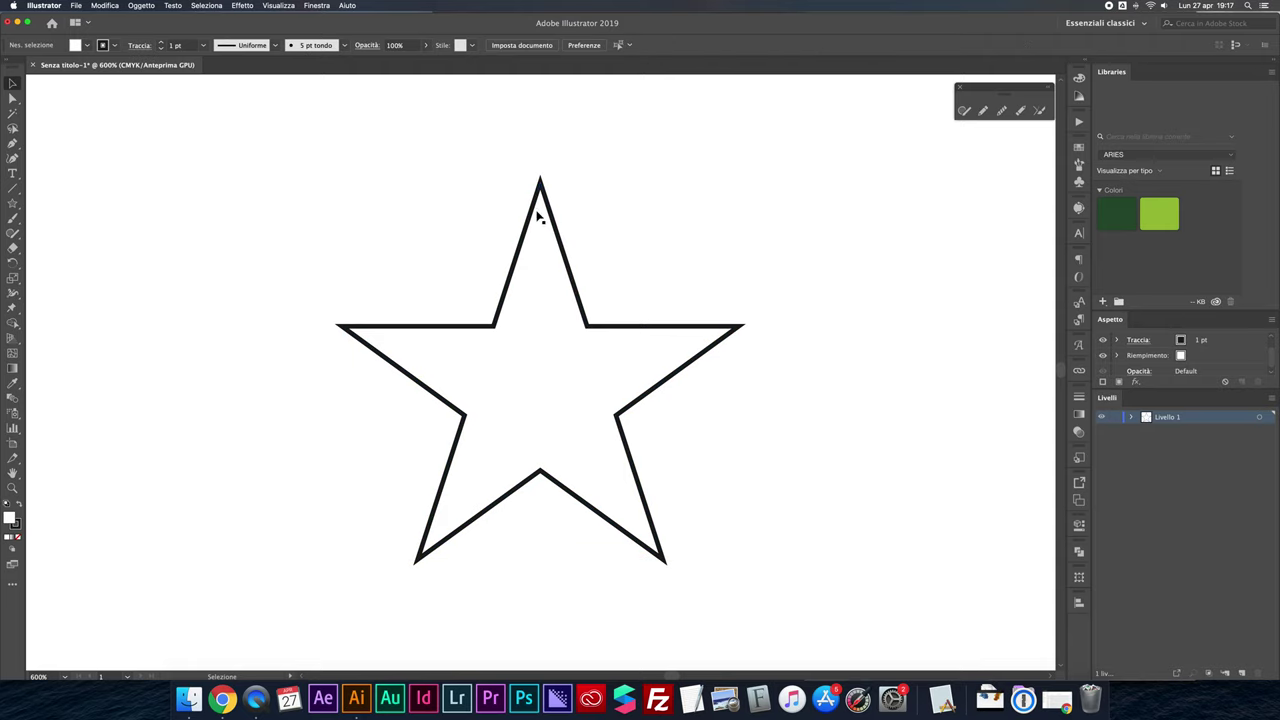
left_click_drag(534, 216, 535, 211)
key("a")
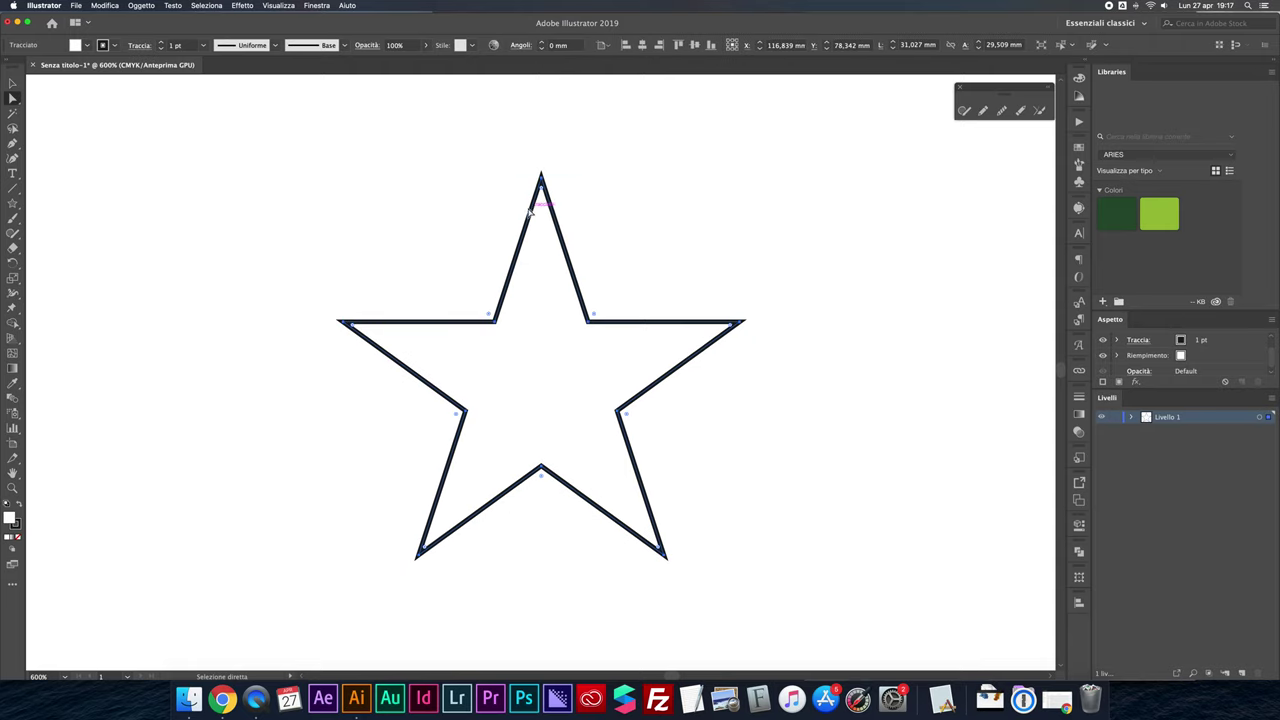
Select several of the star's tips with Direct Selection and round them to 2 mm
left_click(483, 162)
left_click_drag(475, 135, 543, 205)
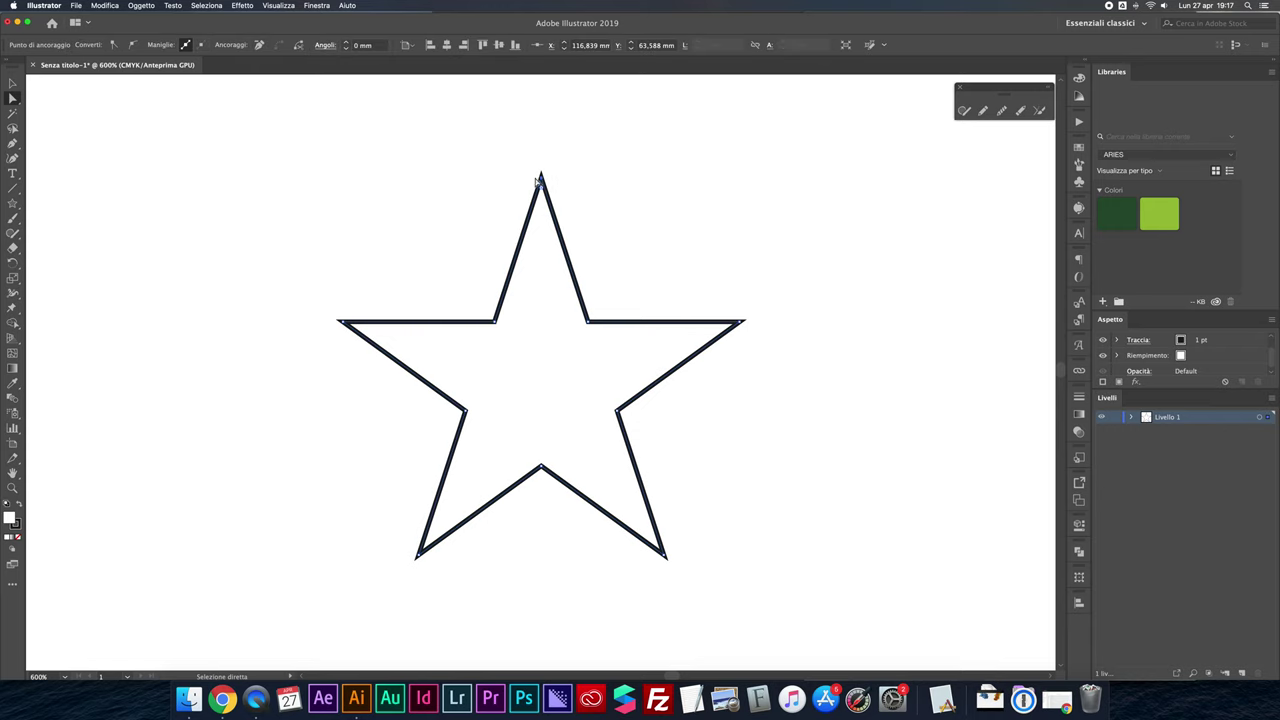
left_click_drag(675, 267, 791, 385)
scroll(773, 416, "down", 2)
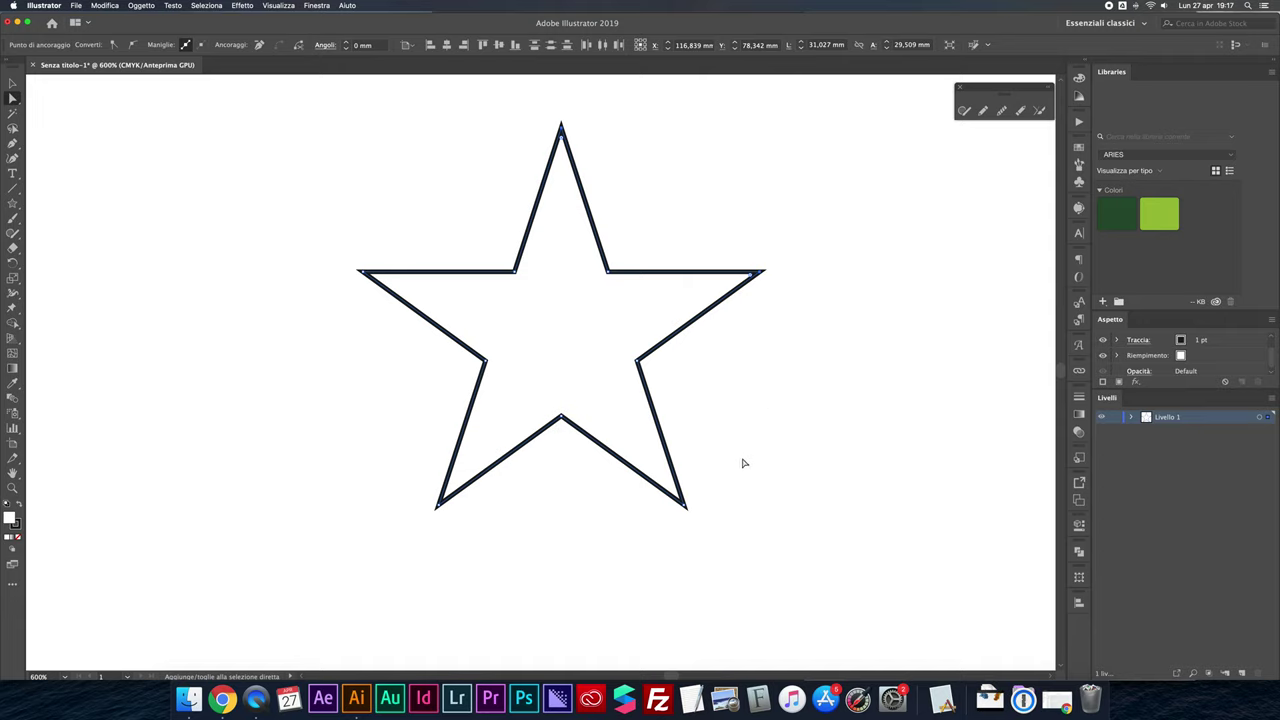
left_click_drag(727, 475, 669, 531)
scroll(441, 451, "down", 2)
left_click_drag(411, 395, 480, 451)
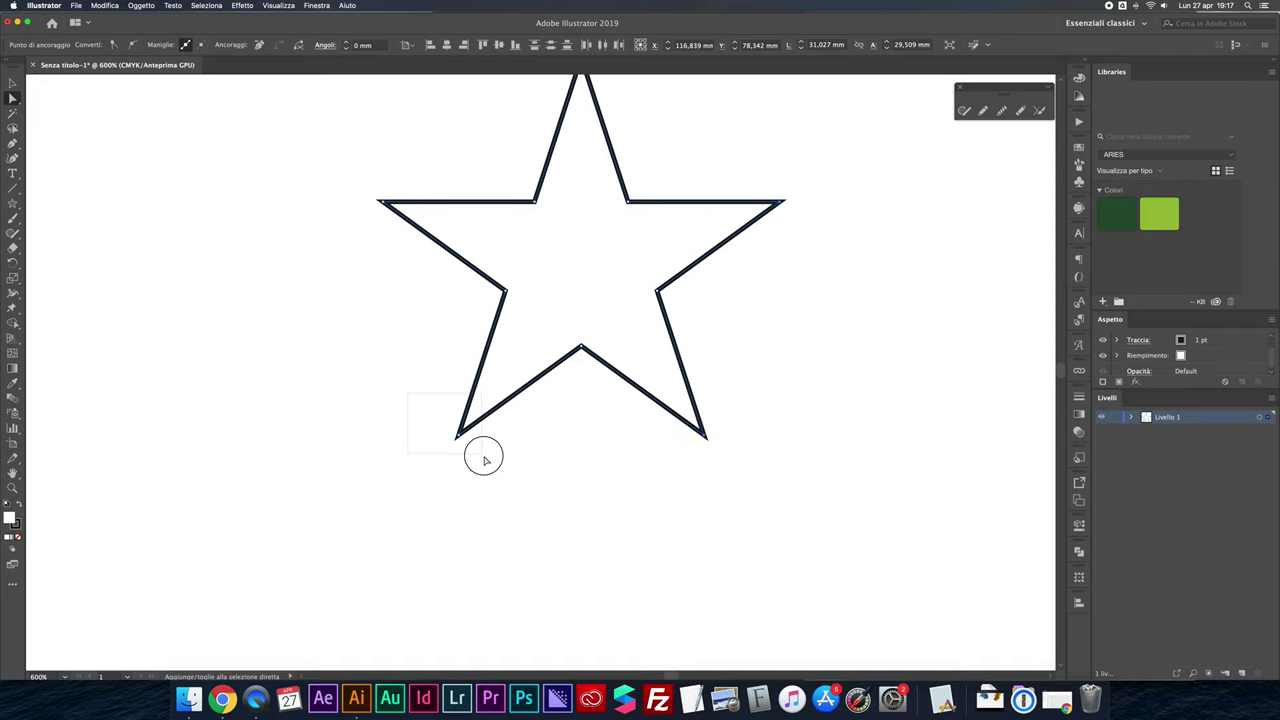
left_click_drag(361, 155, 401, 234)
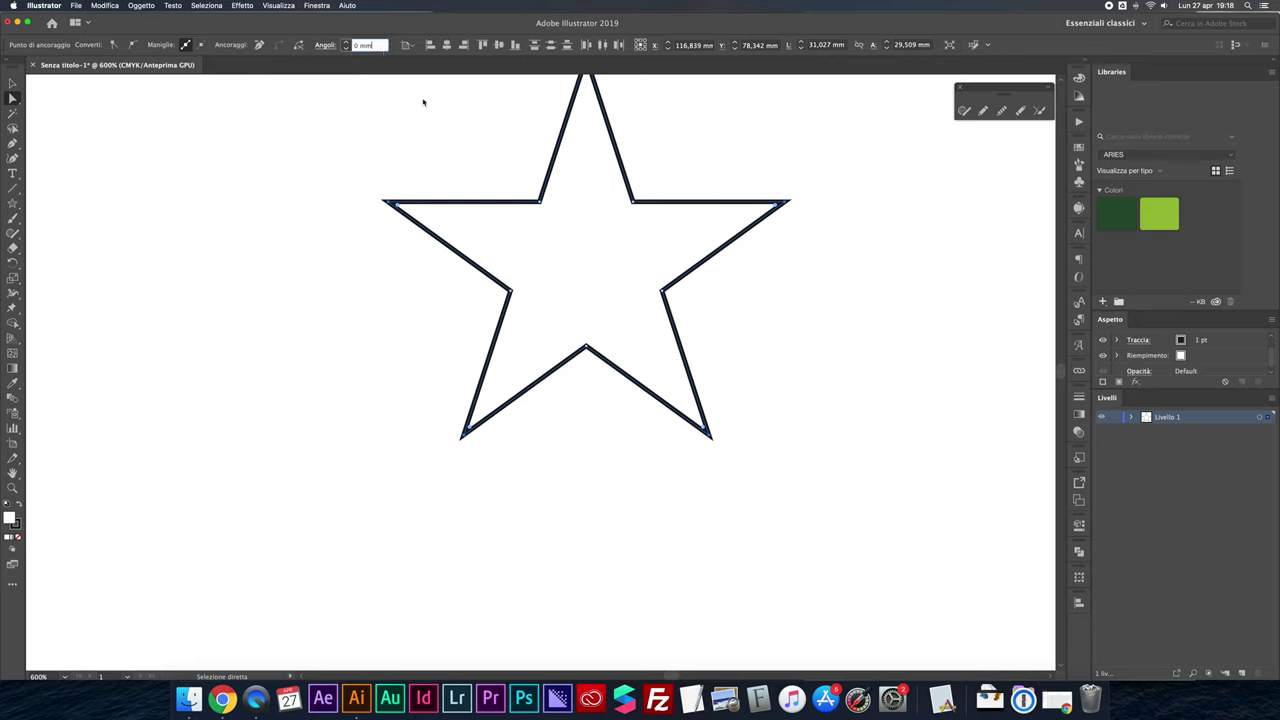
key("Up")
key("Up")
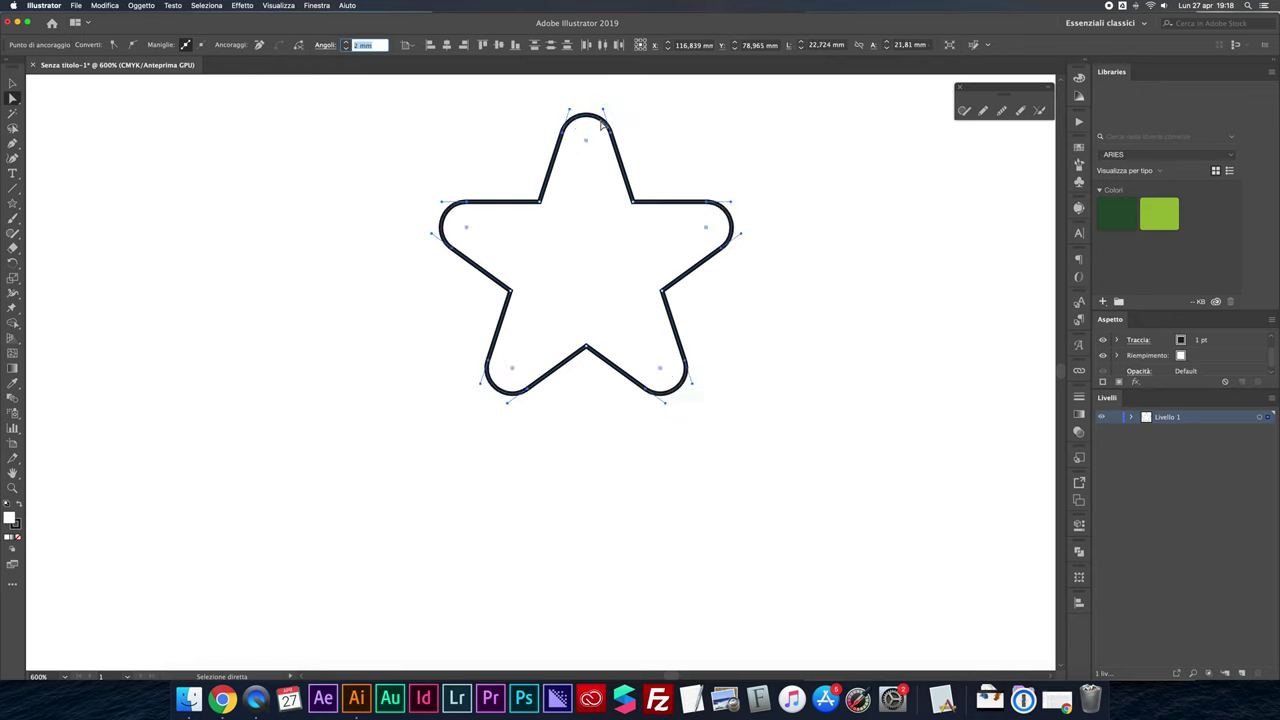
Set the star's top tip corner radius to 0 mm, then select the whole star
left_click(710, 155)
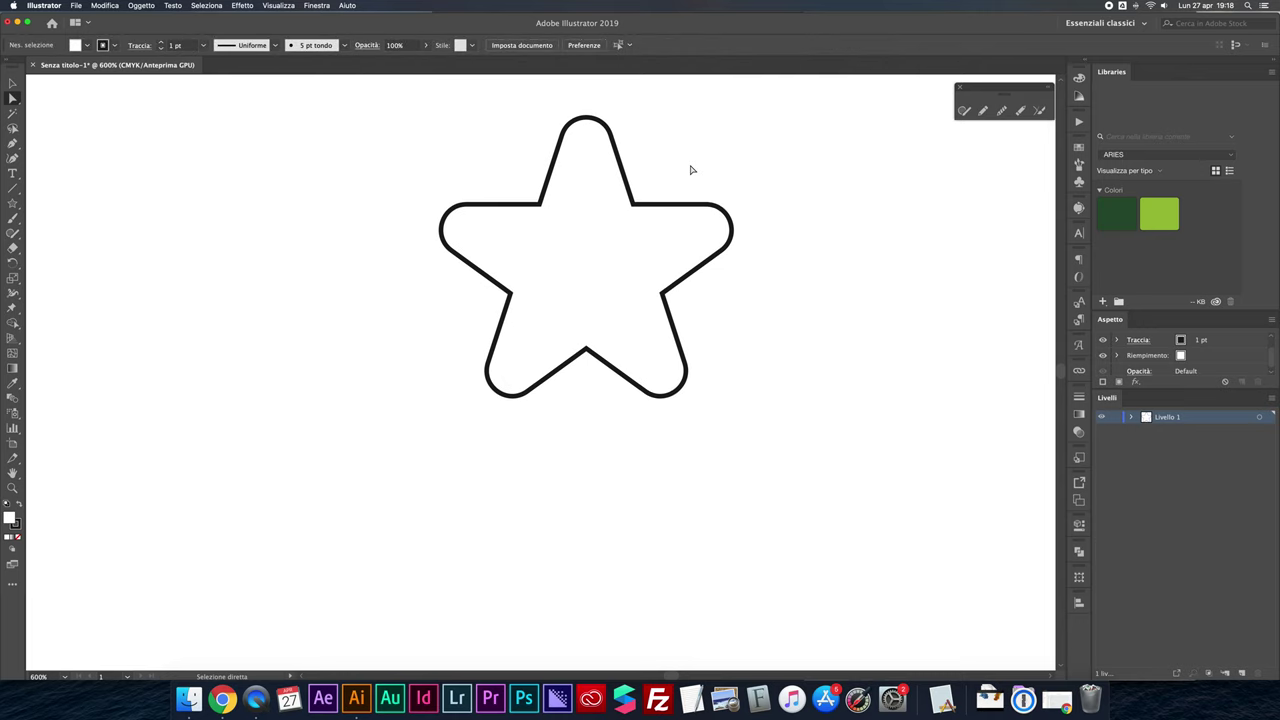
scroll(690, 168, "up", 3)
left_click(596, 136)
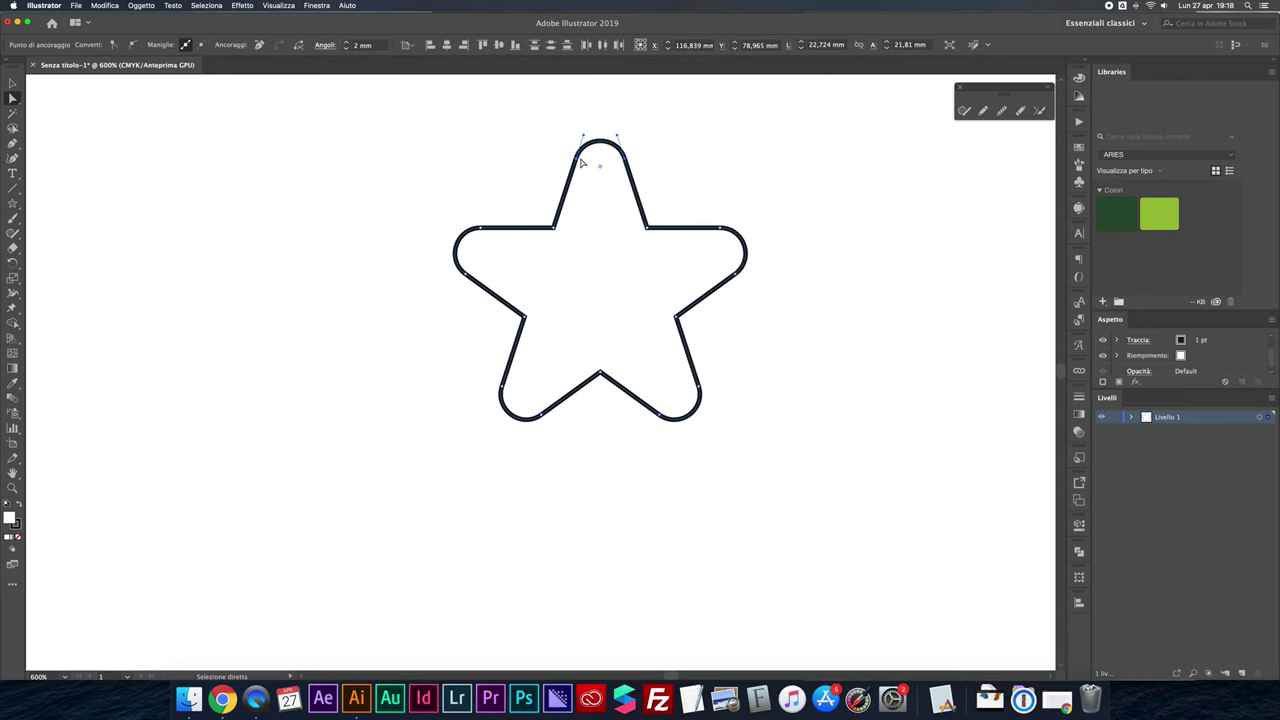
double_click(376, 47)
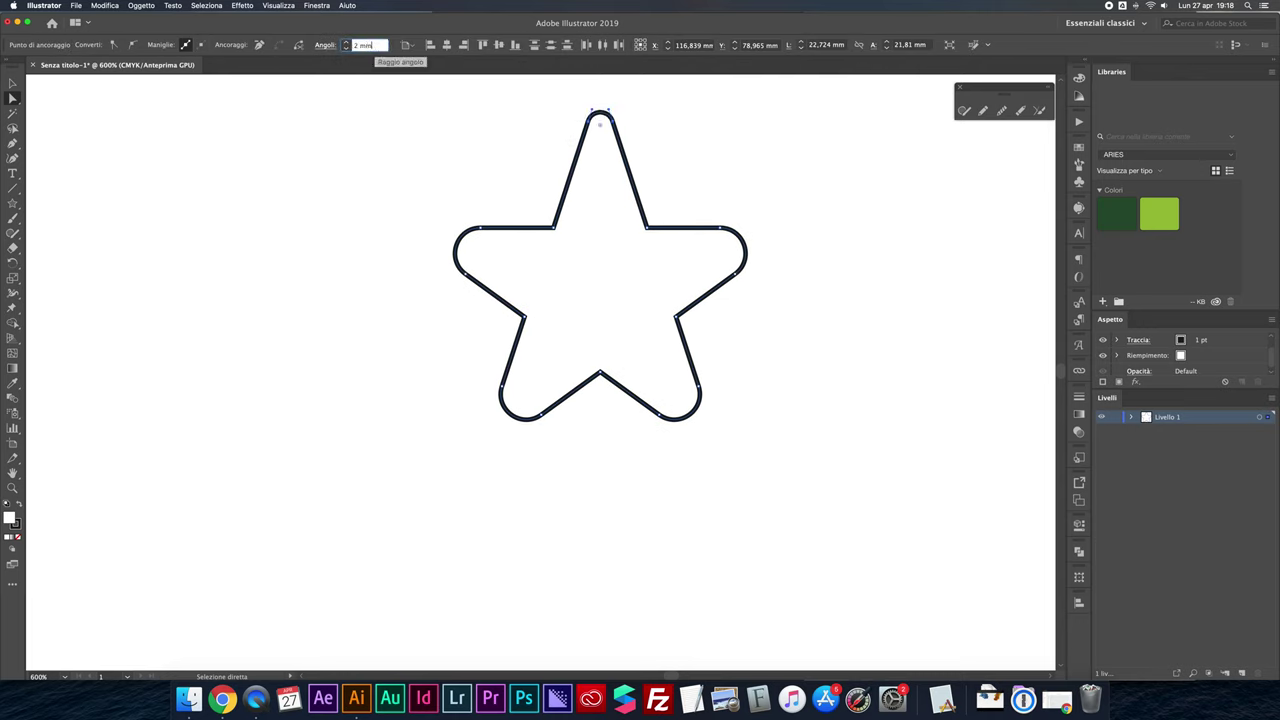
type("0")
key("Return")
left_click(656, 170)
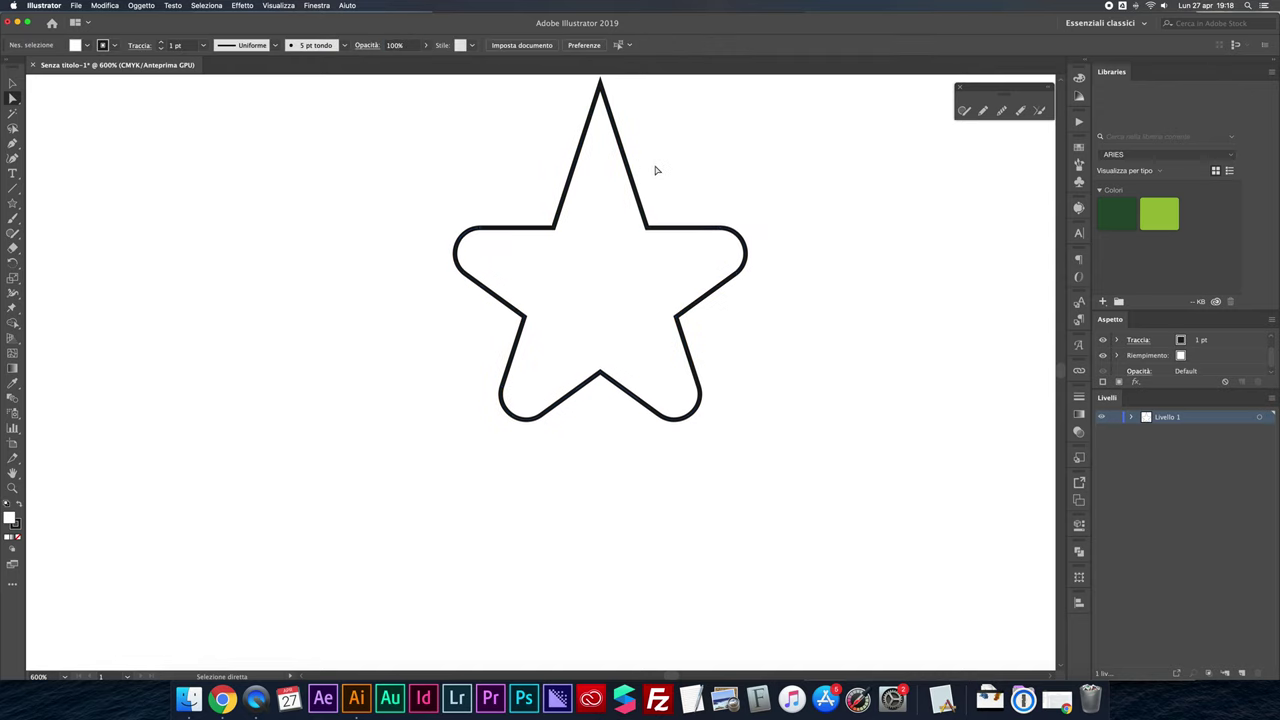
scroll(656, 170, "up", 2)
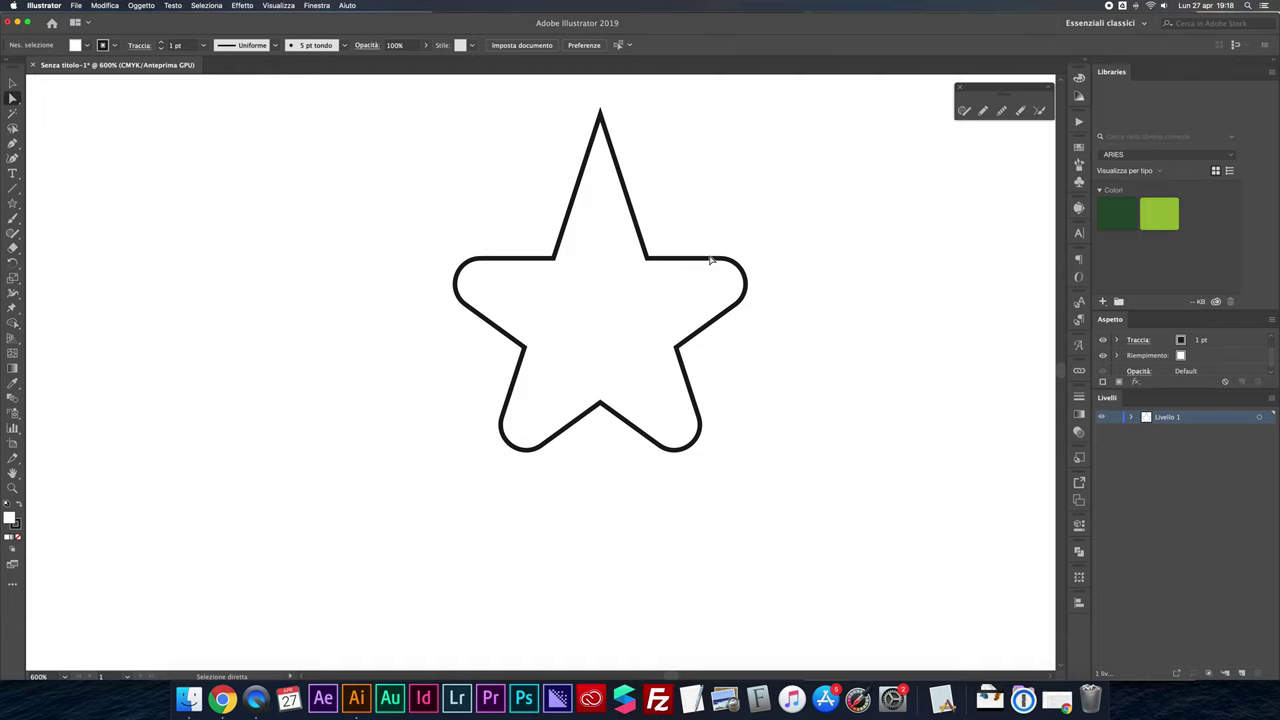
key("v")
left_click(576, 203)
Delete the star and draw a 19.154 × 16.588 mm hexagon with the Polygon tool
key("Delete")
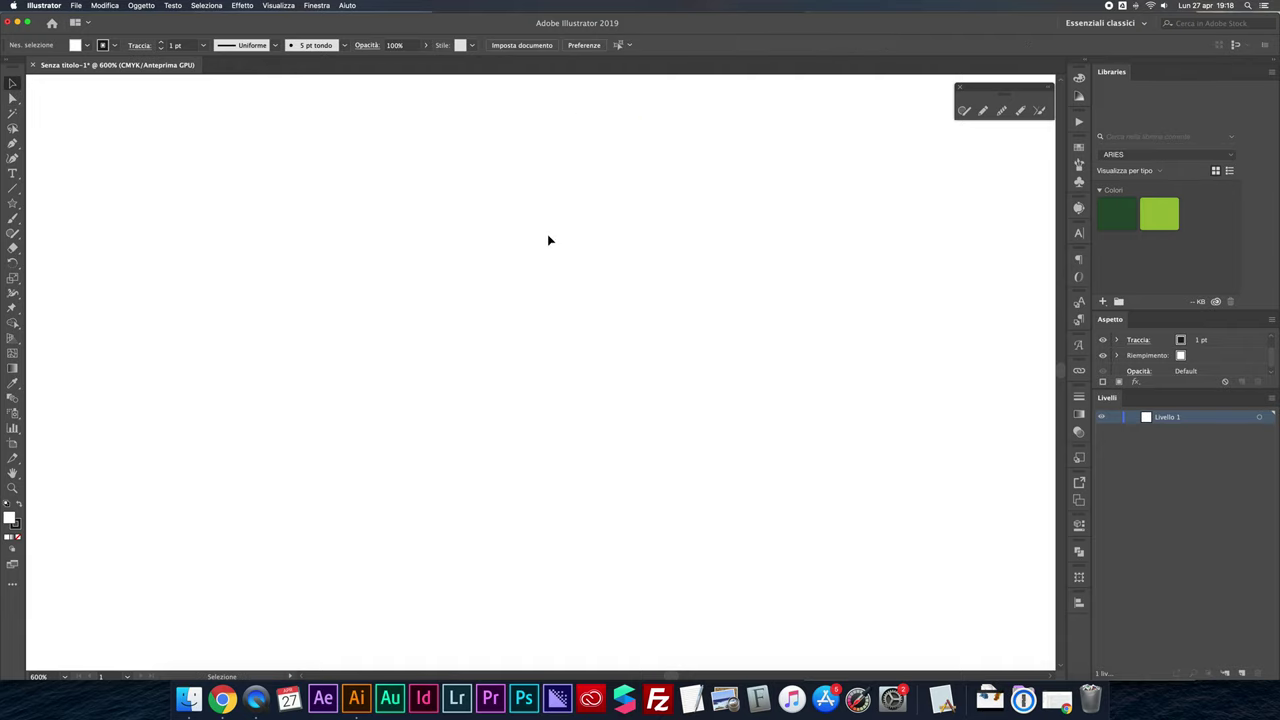
left_click_drag(12, 203, 86, 245)
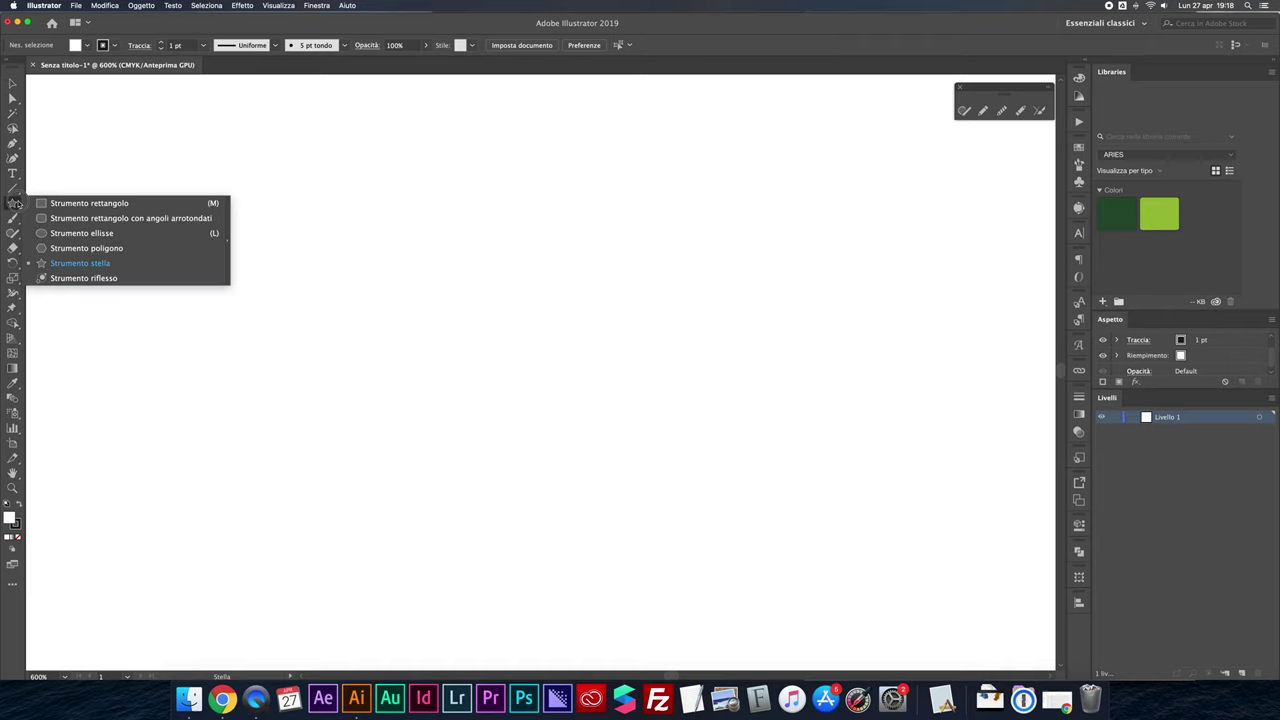
left_click(86, 247)
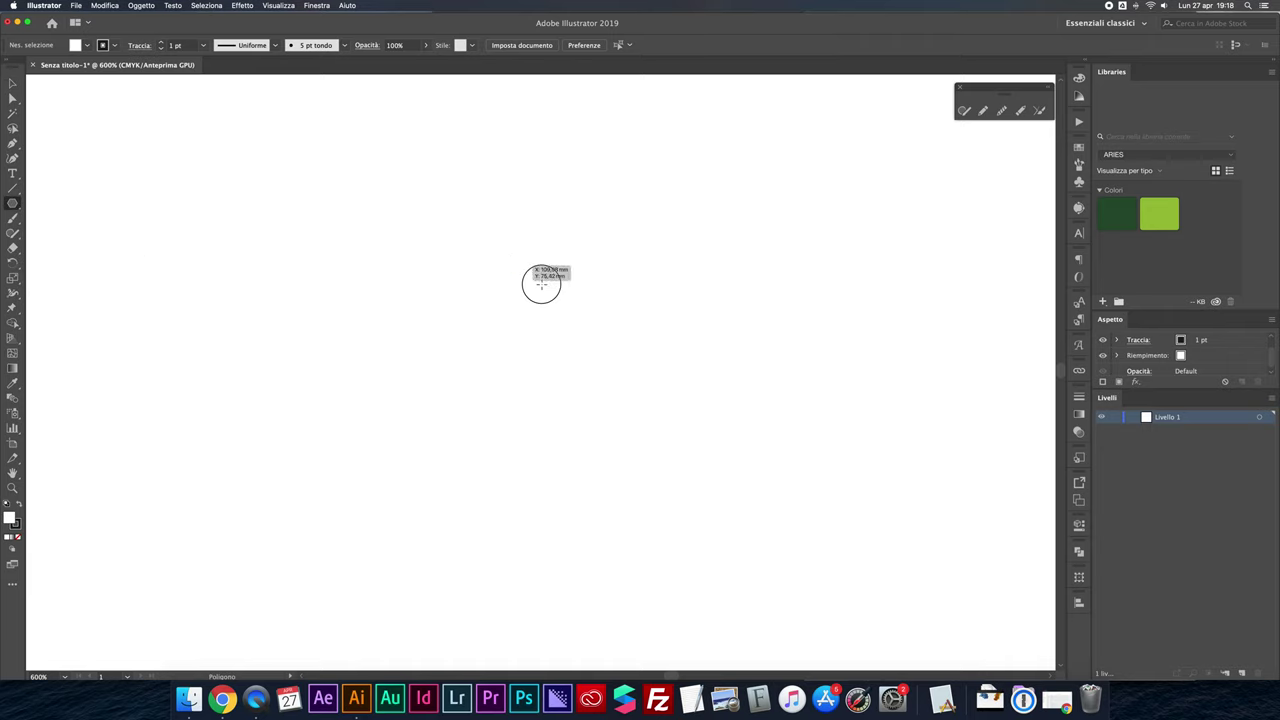
left_click_drag(512, 265, 612, 332)
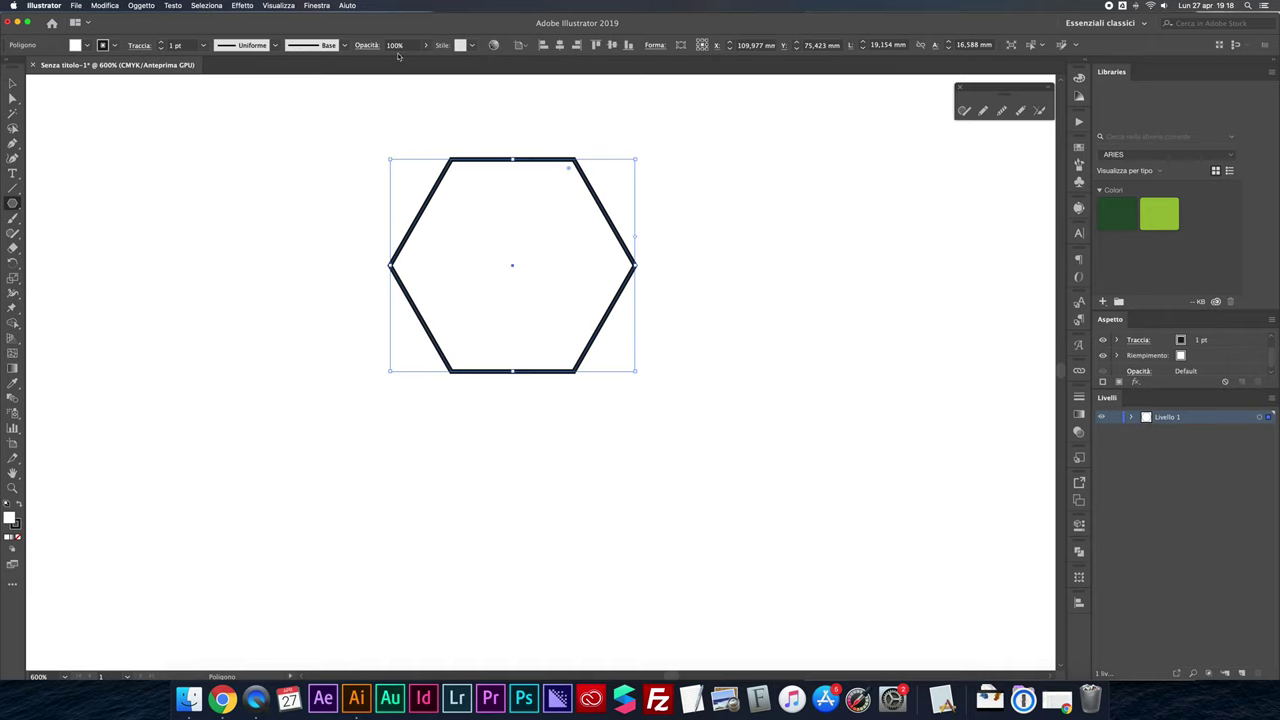
left_click(243, 5)
mouse_move(263, 143)
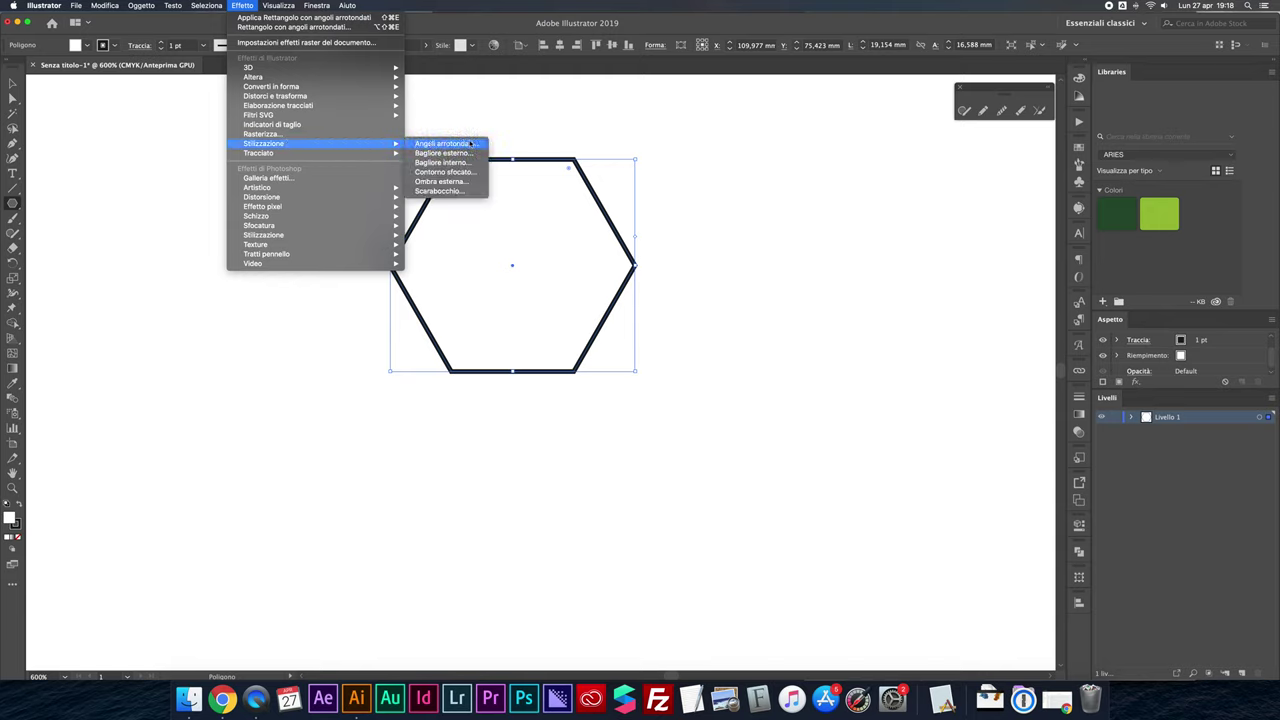
left_click(469, 143)
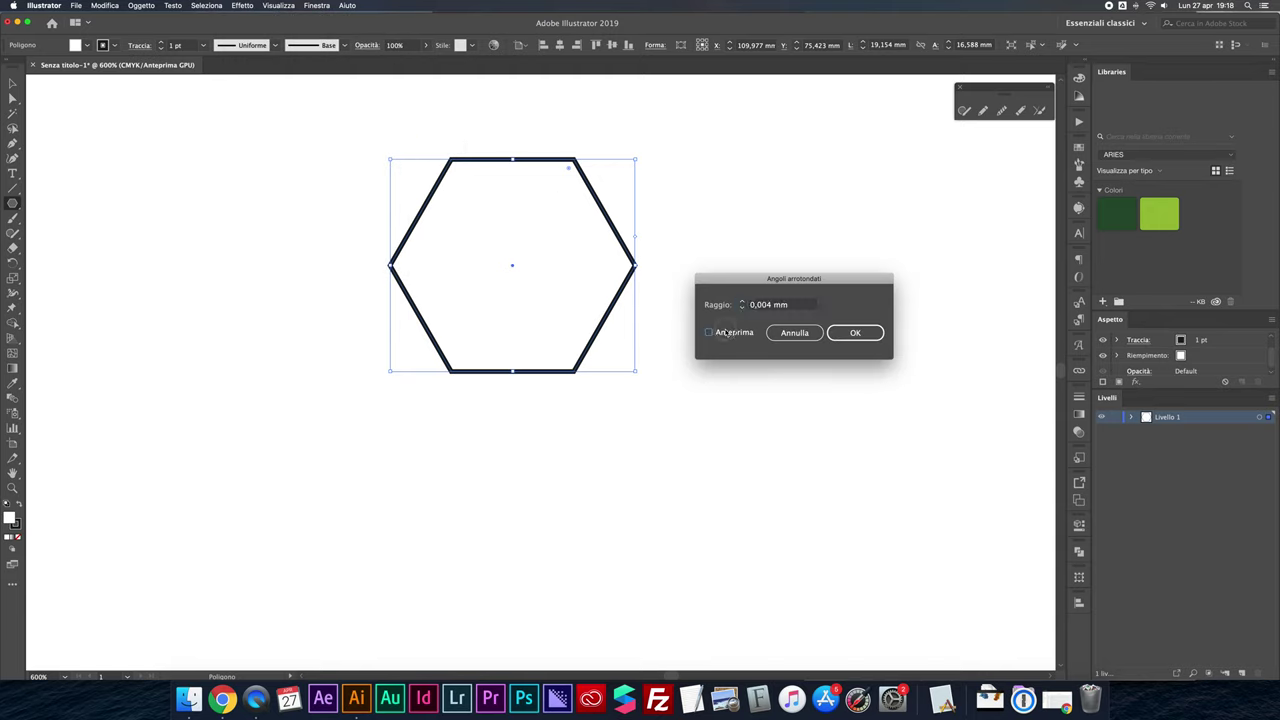
Apply the Round Corners effect with a 2 mm radius, then drag a corner widget to round the hexagon further
left_click(794, 306)
type("2")
key("Tab")
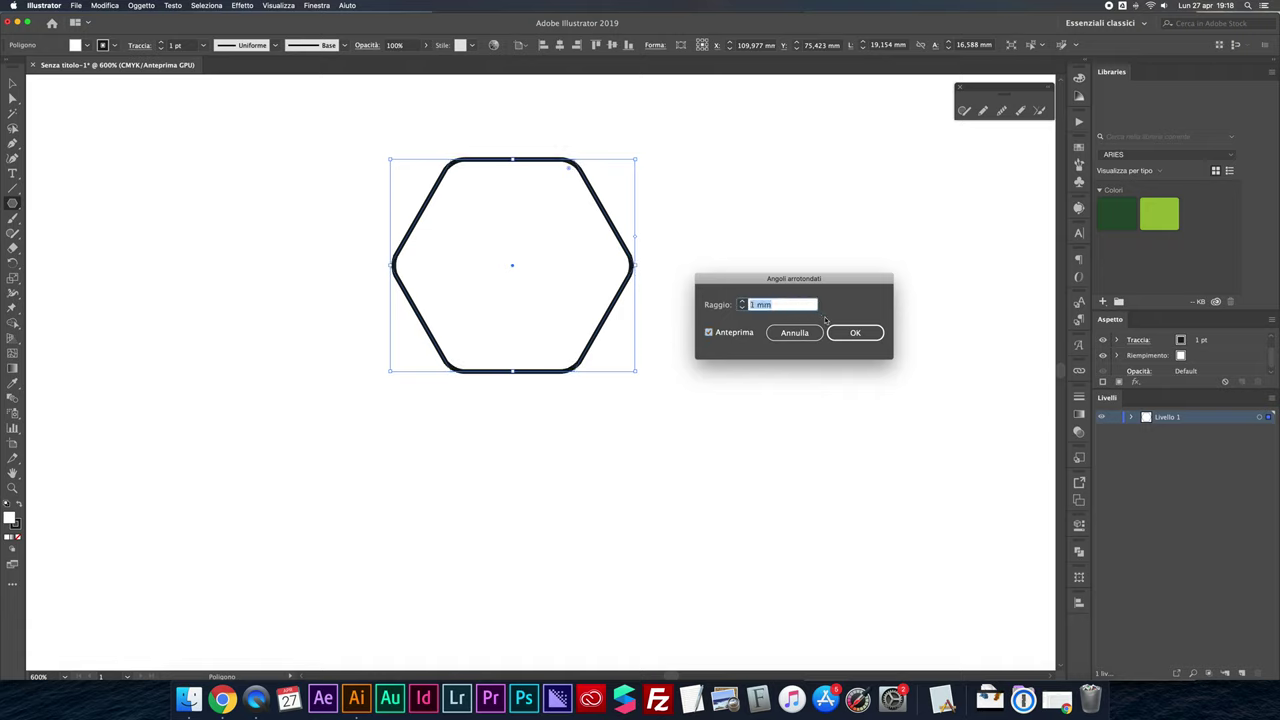
left_click(850, 332)
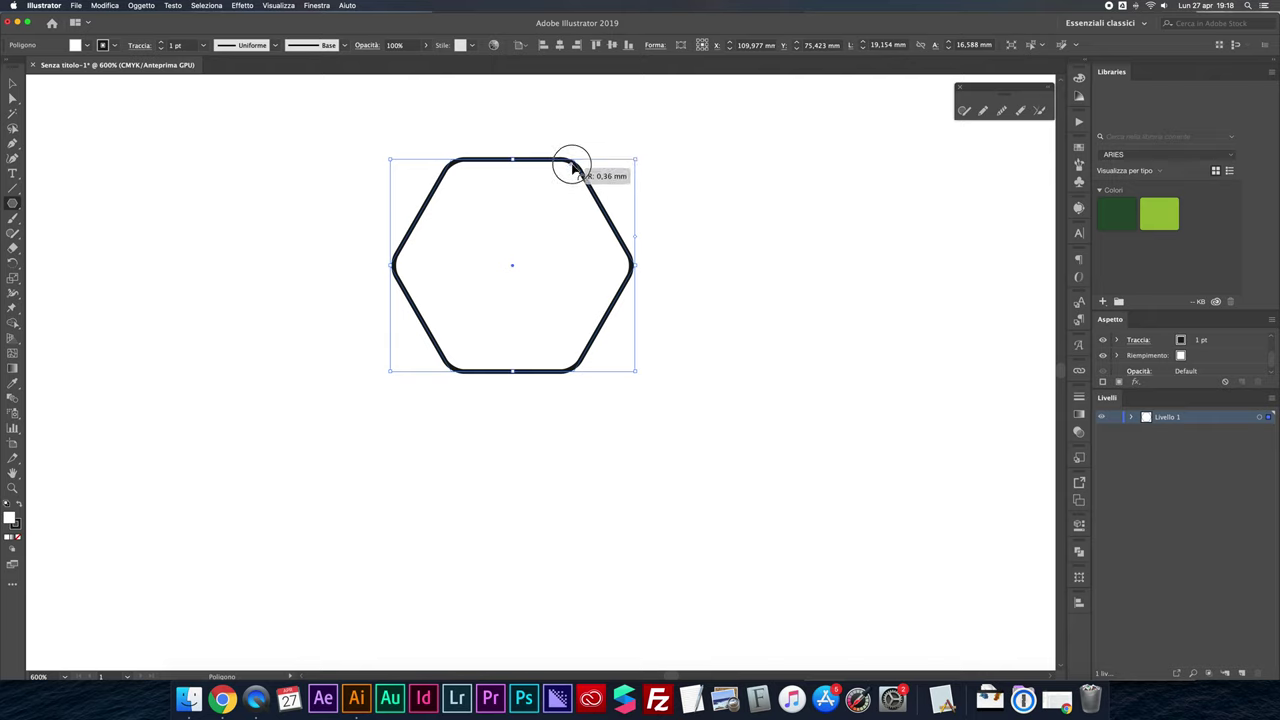
left_click_drag(570, 174, 538, 216)
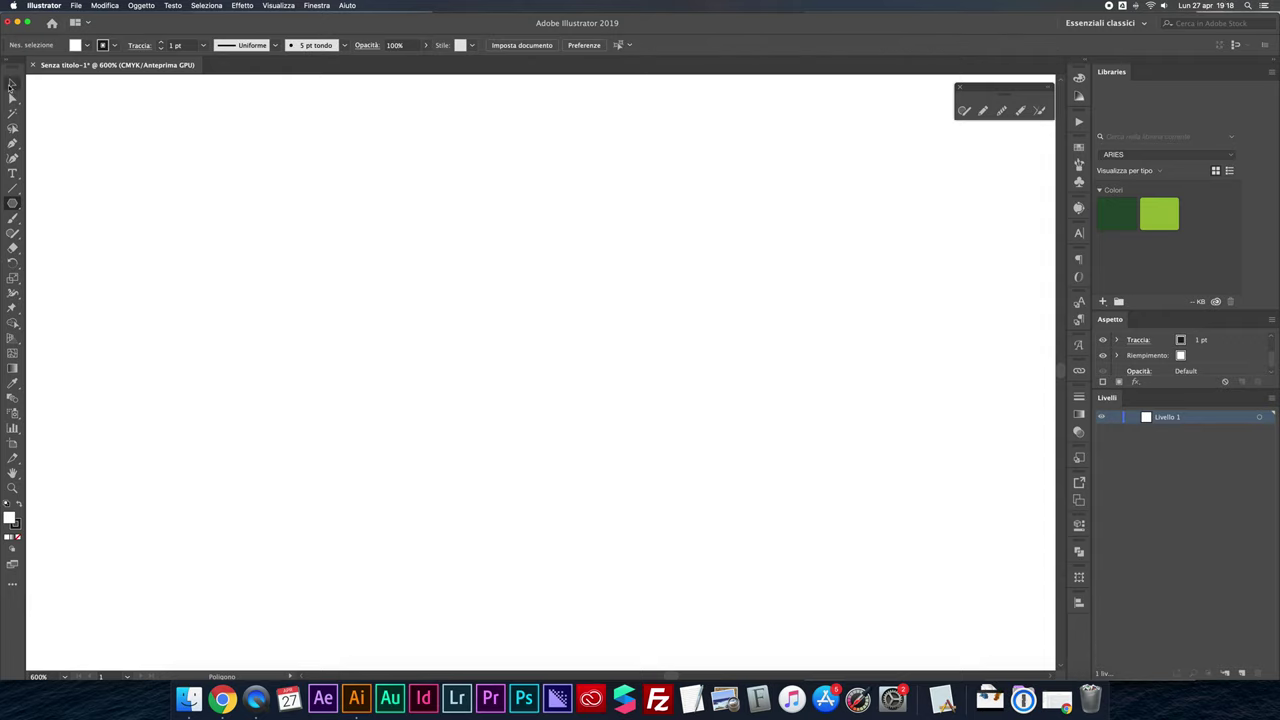
left_click(12, 83)
Draw a square with the Rectangle tool (M) and select its top-left anchor with Direct Selection
key("m")
left_click_drag(336, 222, 586, 420)
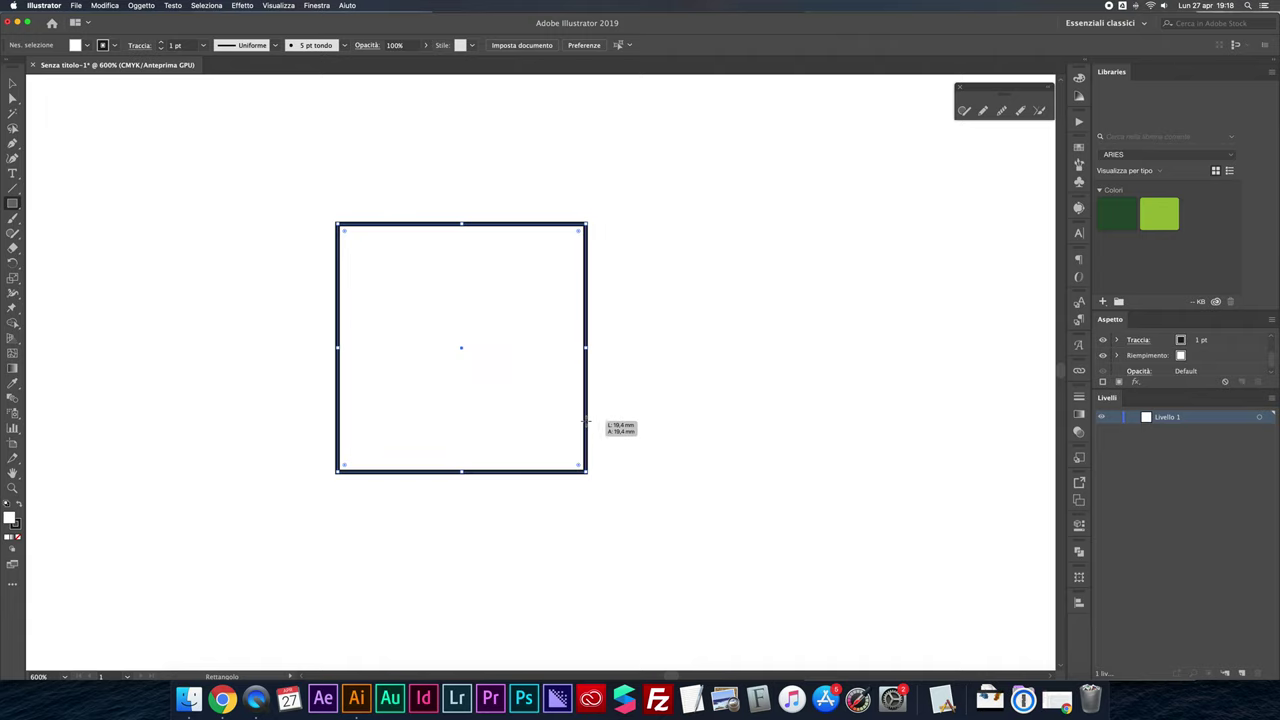
key("a")
left_click(262, 248)
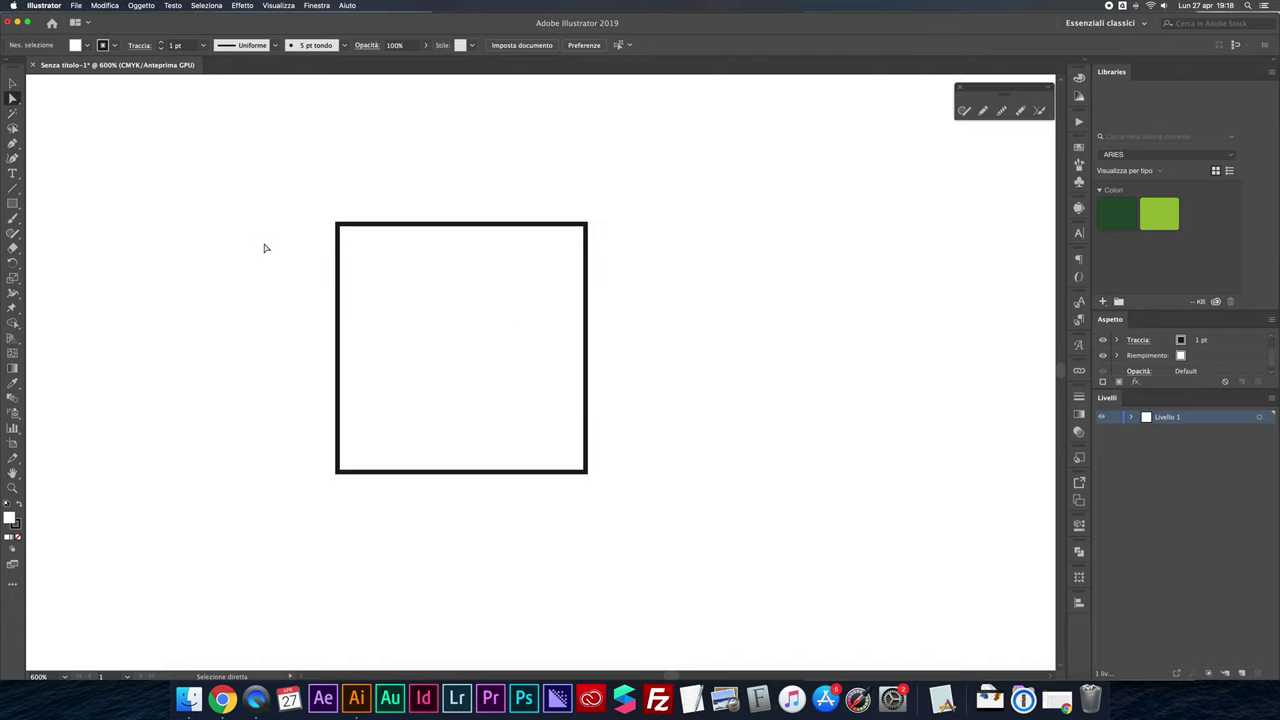
left_click_drag(244, 180, 411, 286)
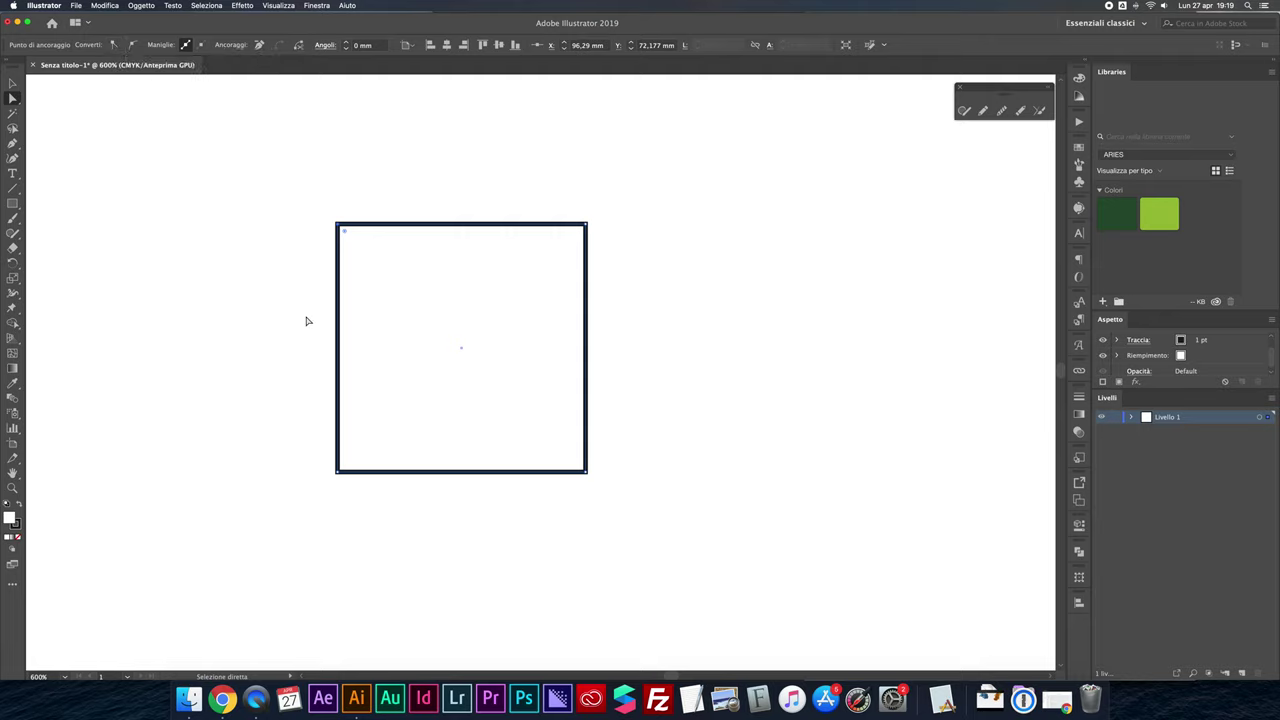
left_click(308, 236)
left_click_drag(300, 201, 690, 522)
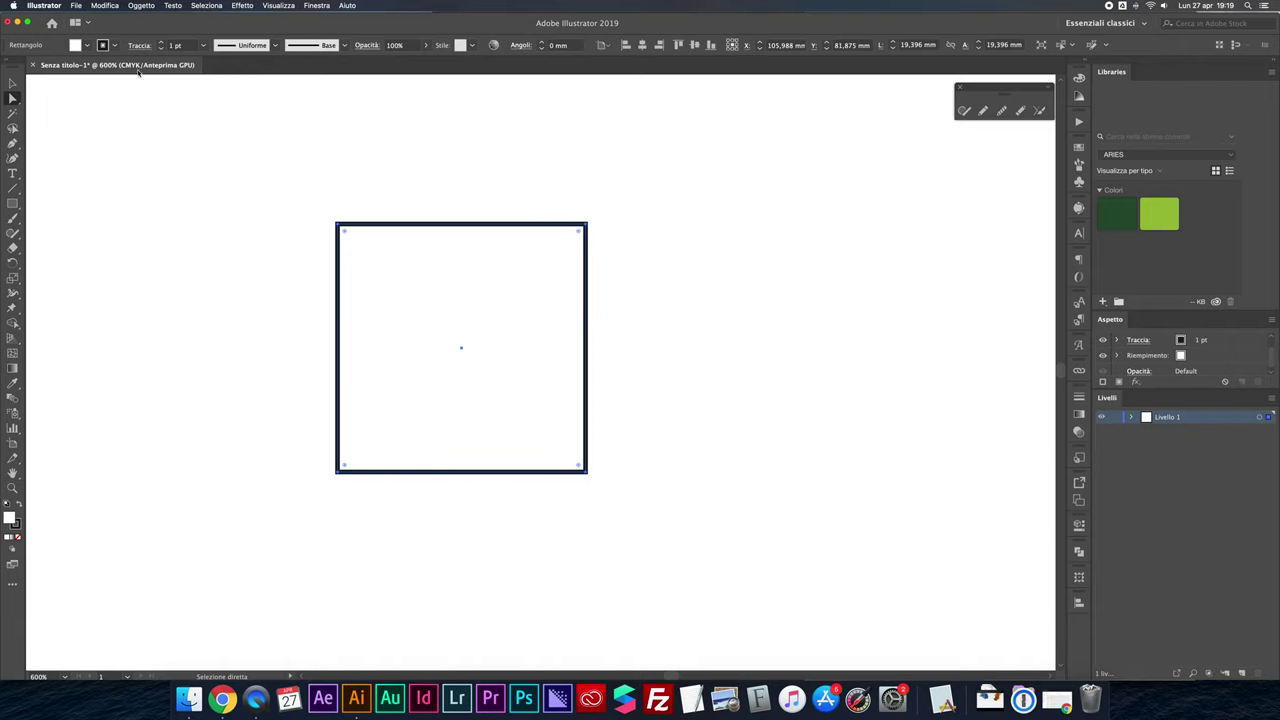
left_click_drag(248, 177, 388, 282)
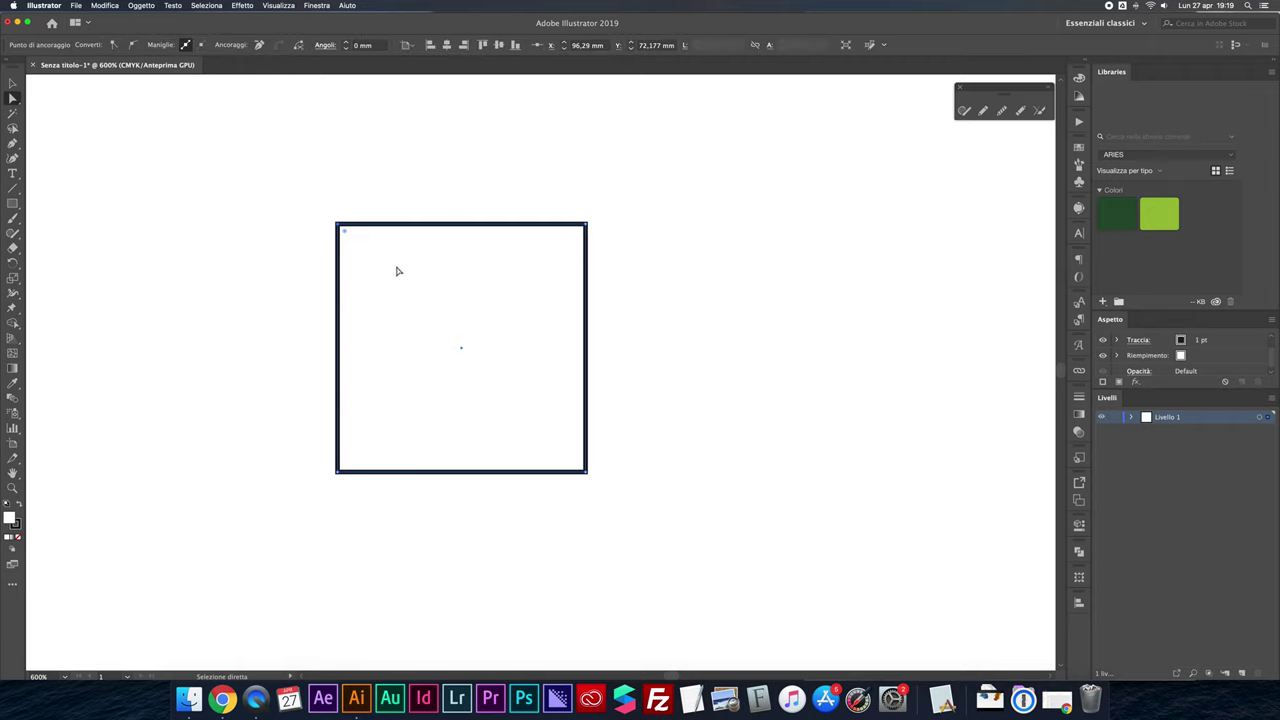
left_click_drag(535, 191, 598, 254)
left_click_drag(645, 450, 542, 470)
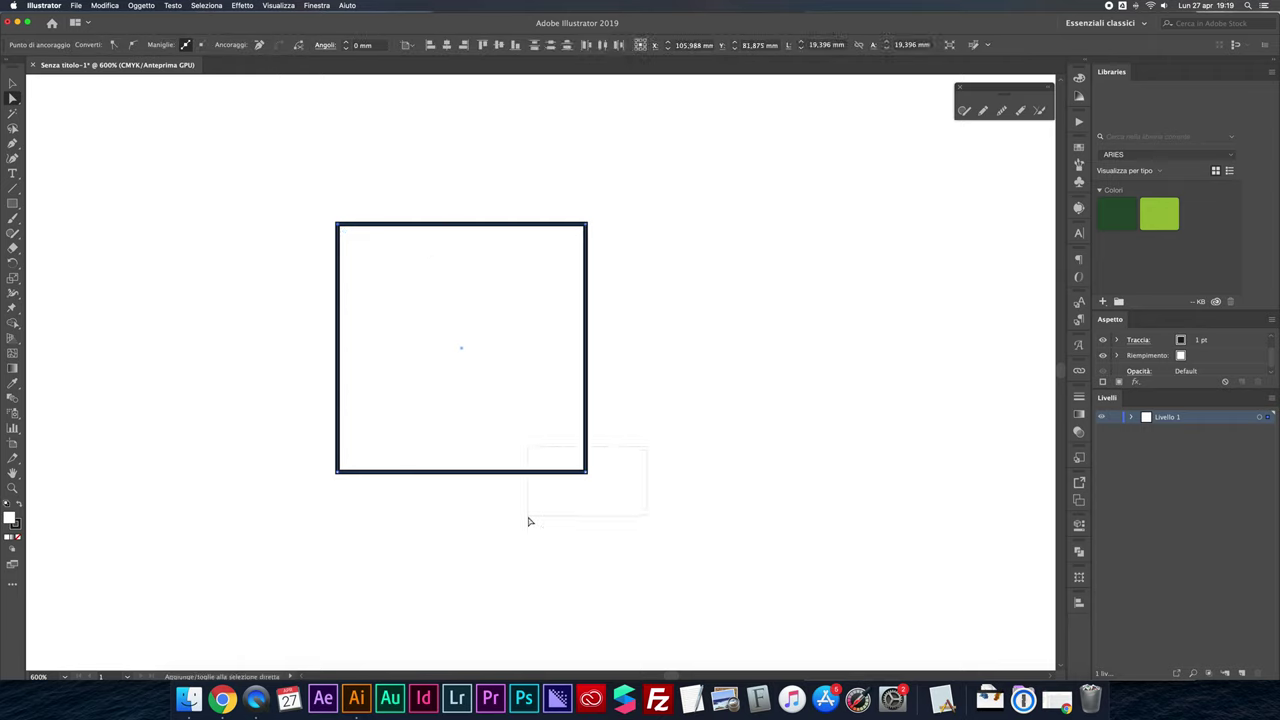
left_click_drag(288, 180, 625, 515)
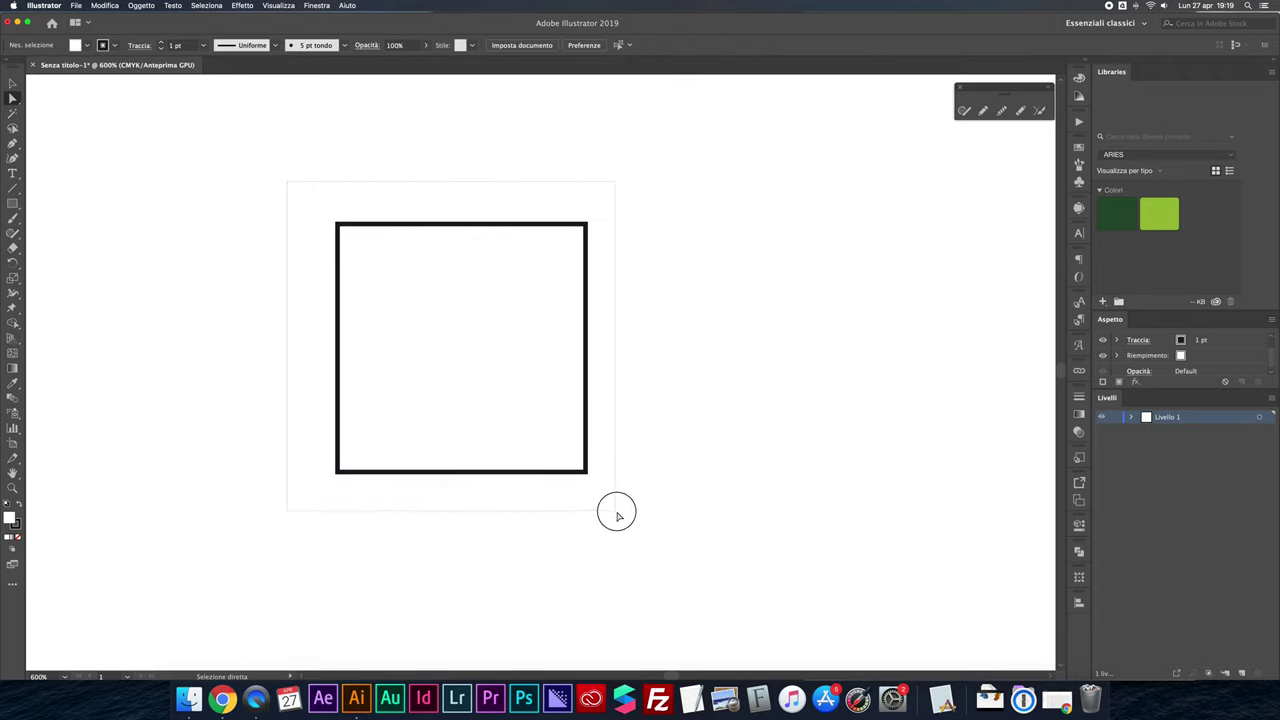
left_click_drag(626, 471, 598, 494)
left_click(566, 504, "shift")
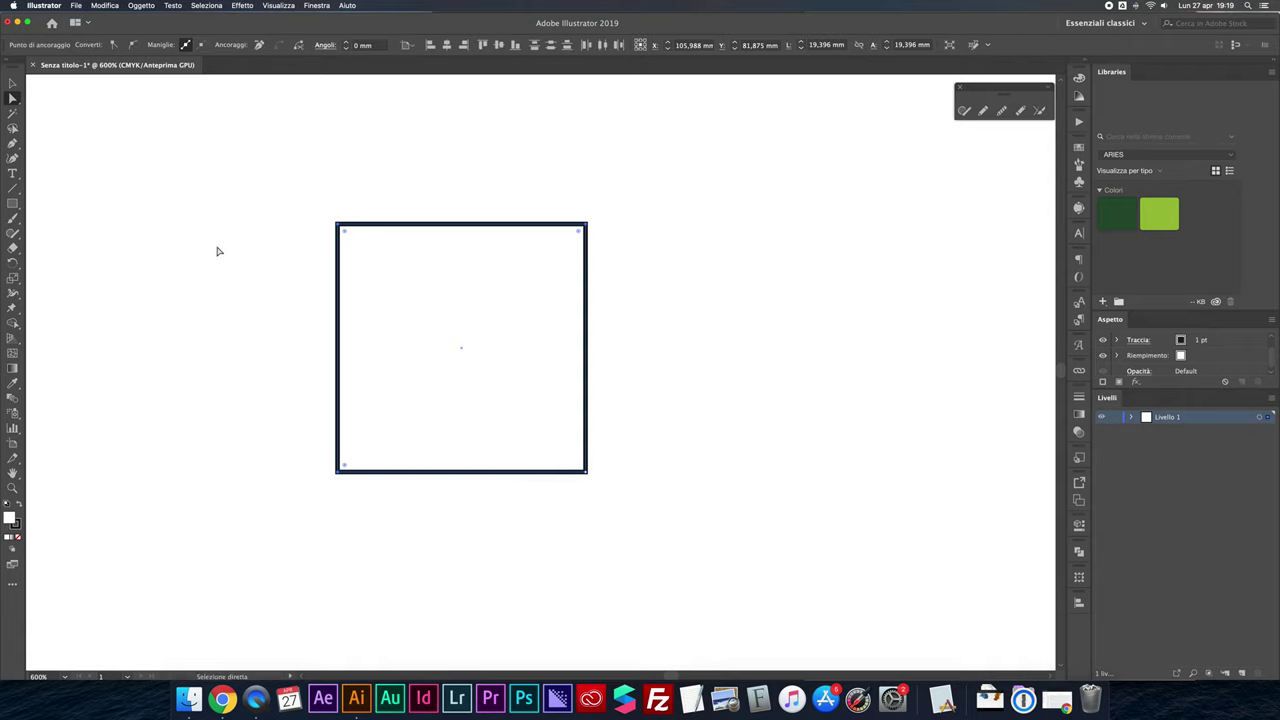
left_click(291, 208)
left_click(337, 224)
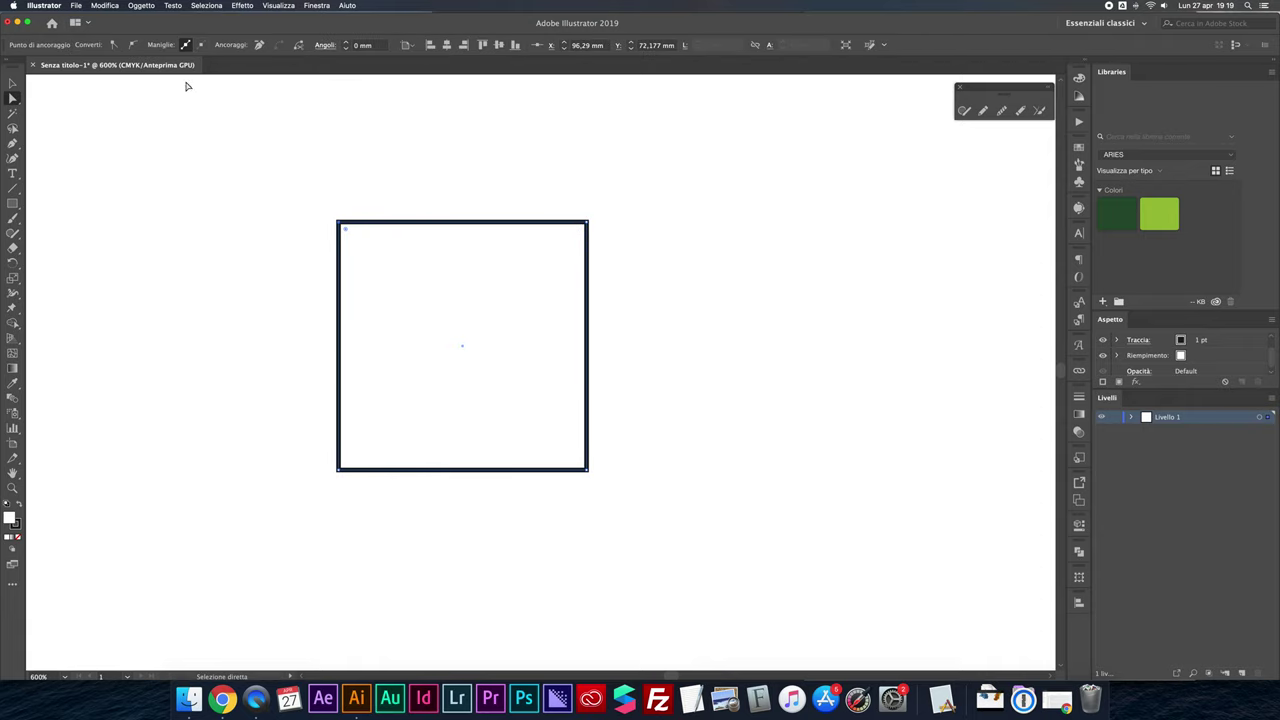
Convert the top-left, top-right and both bottom corner anchors into smooth points
left_click(132, 44)
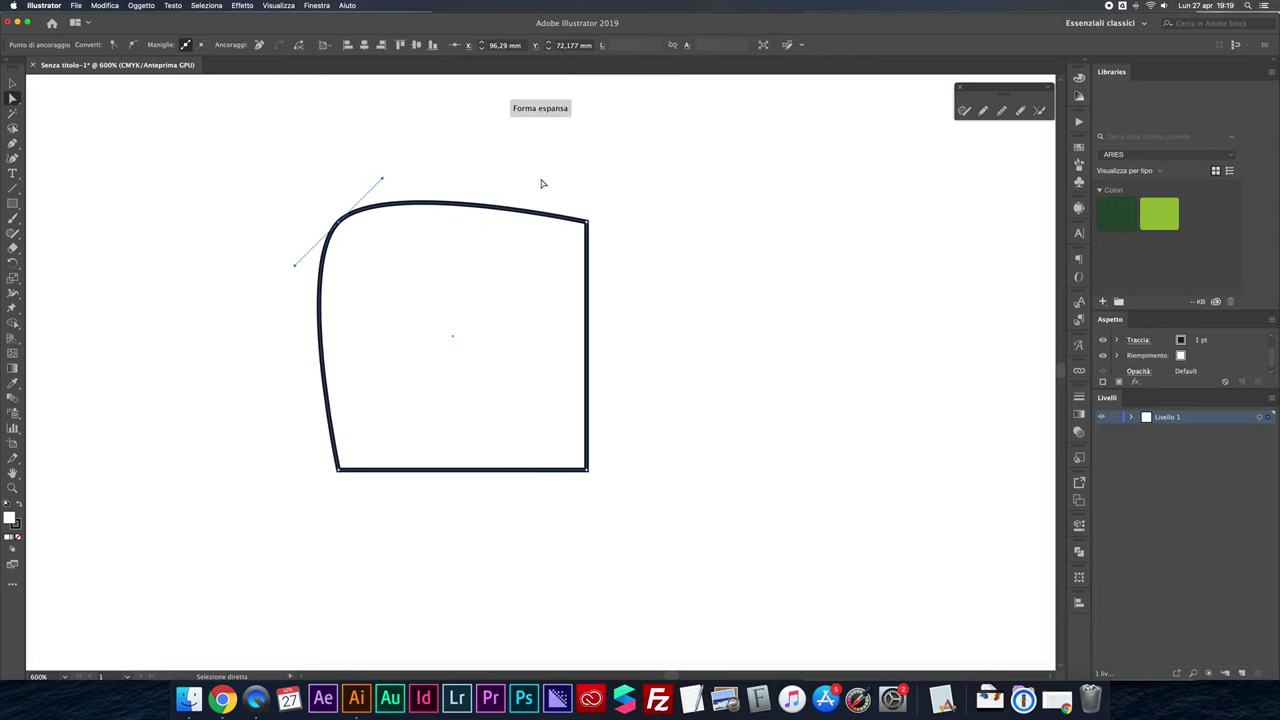
left_click_drag(542, 183, 603, 250)
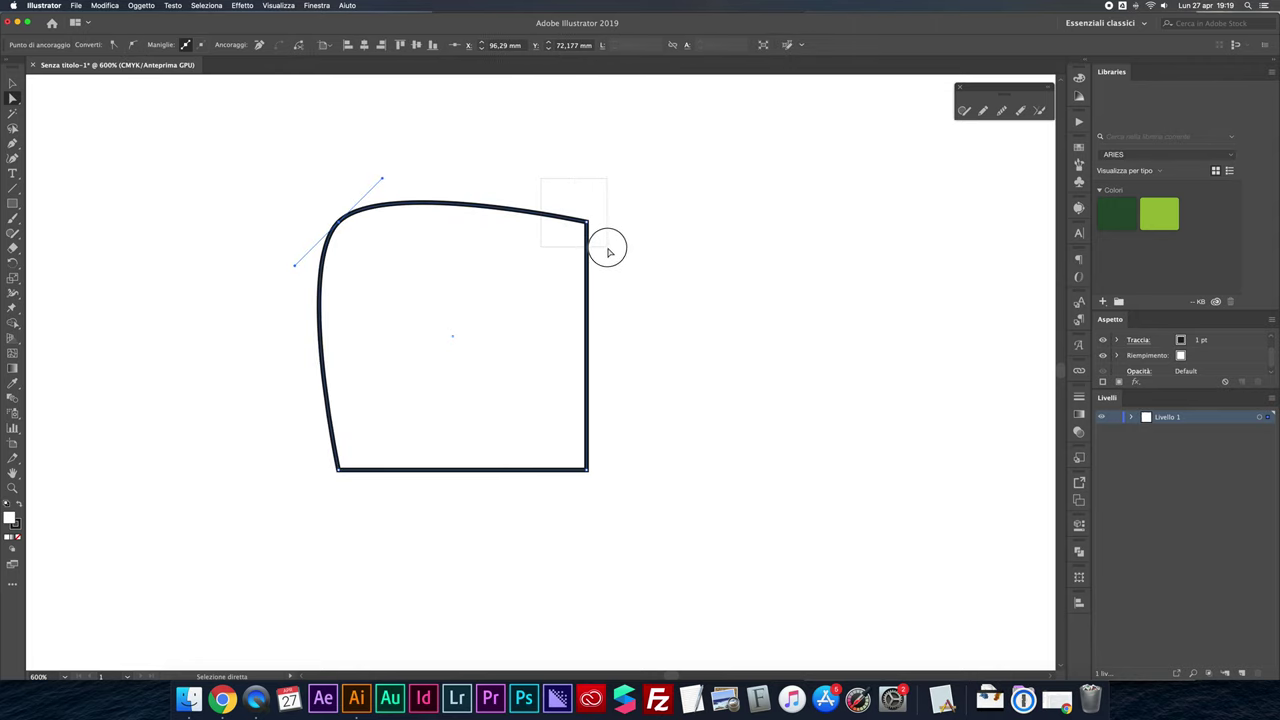
left_click(132, 44)
left_click_drag(283, 432, 622, 530)
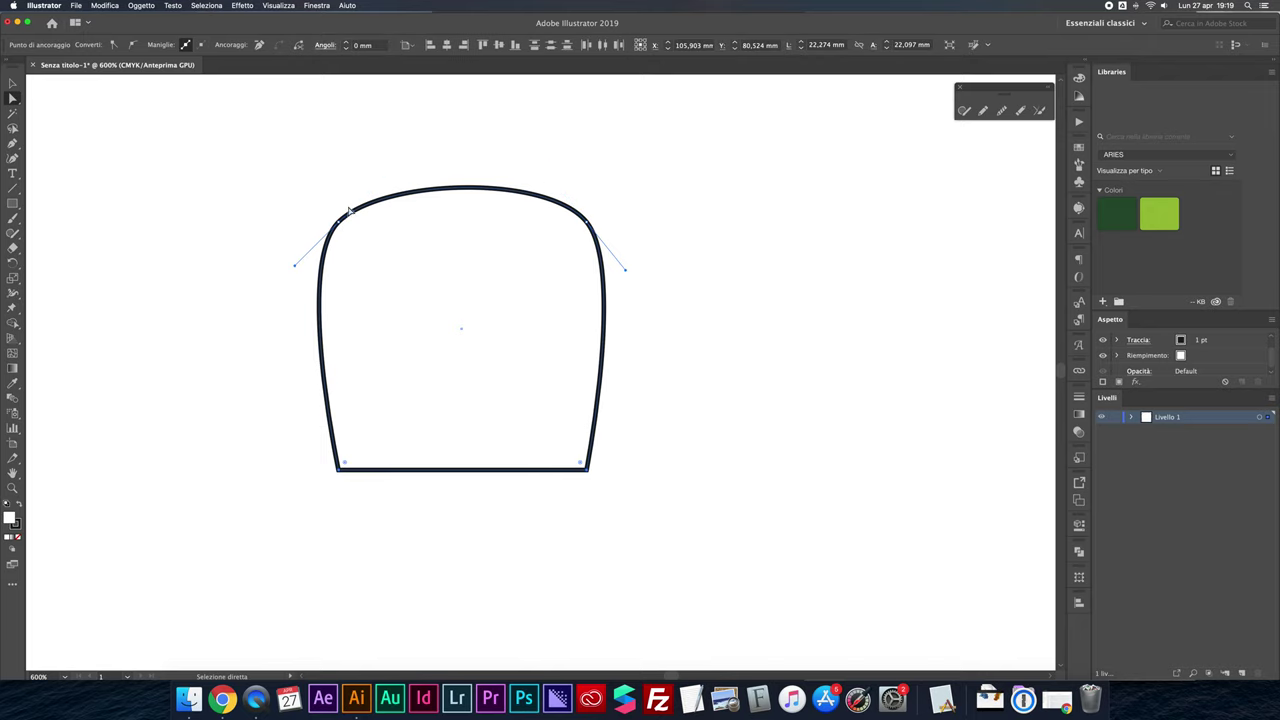
left_click(132, 44)
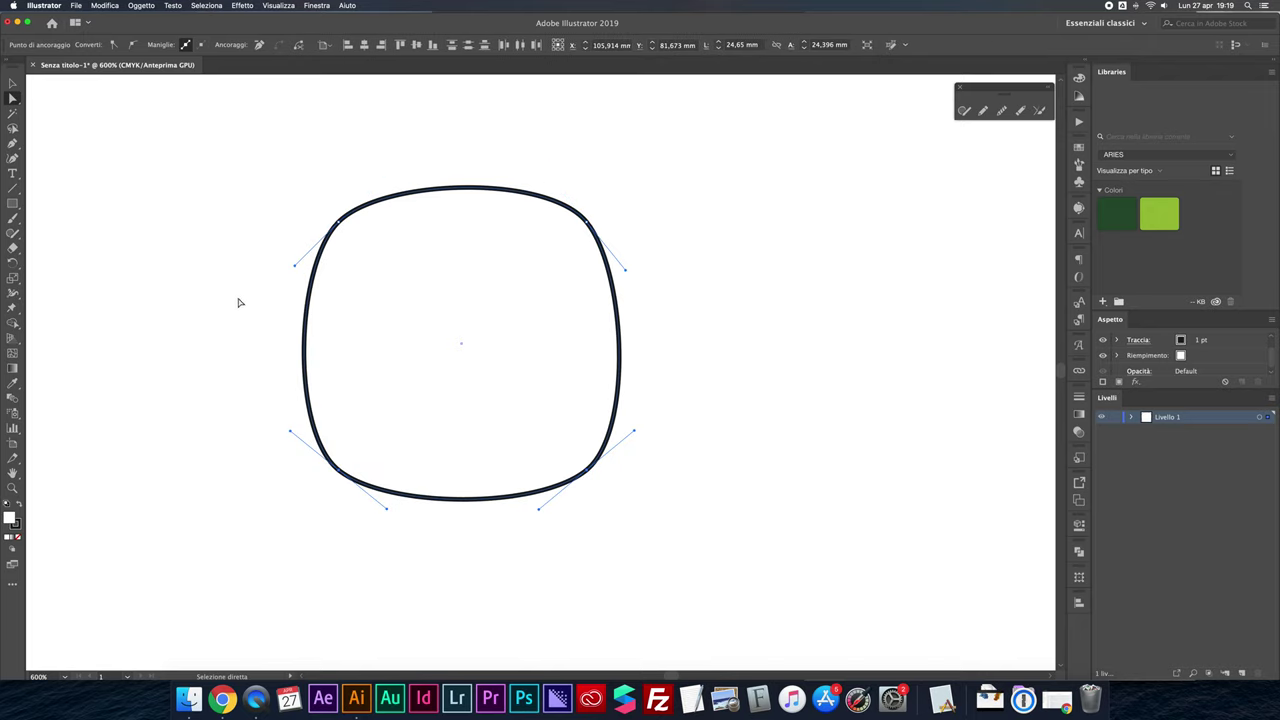
left_click(239, 302)
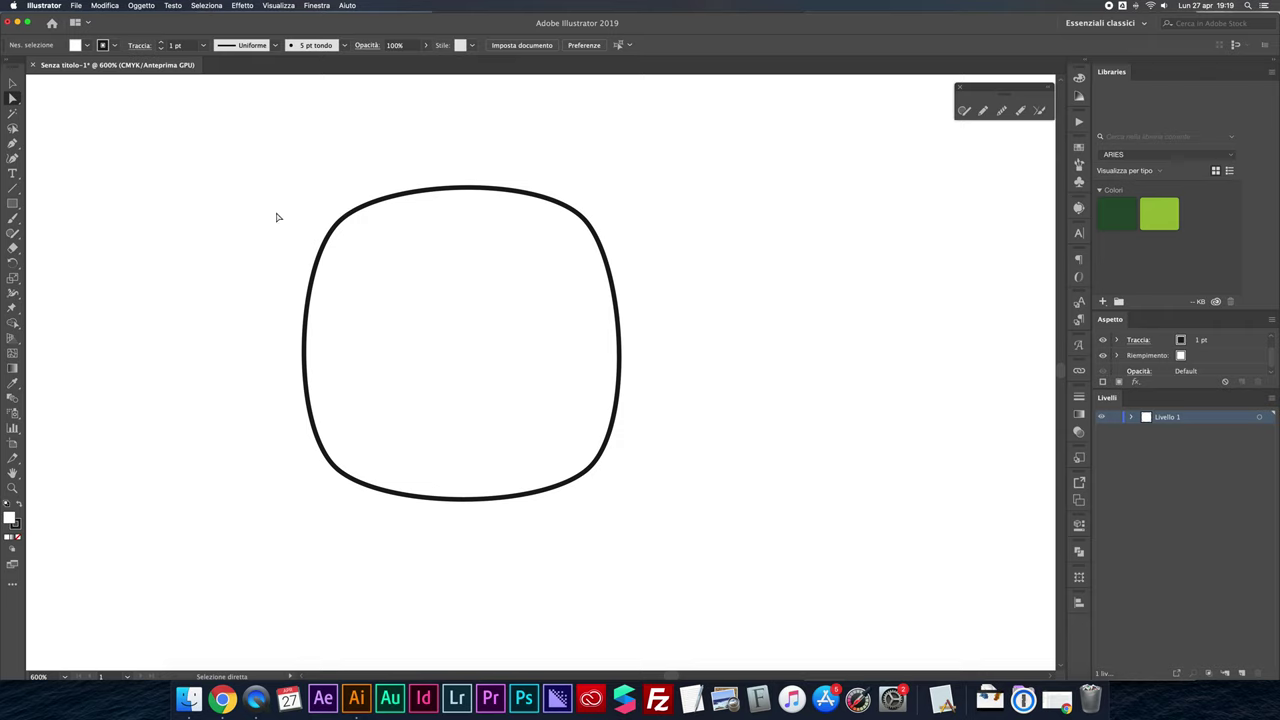
Convert the top two and bottom two anchors back into sharp corner points
left_click_drag(266, 152, 670, 302)
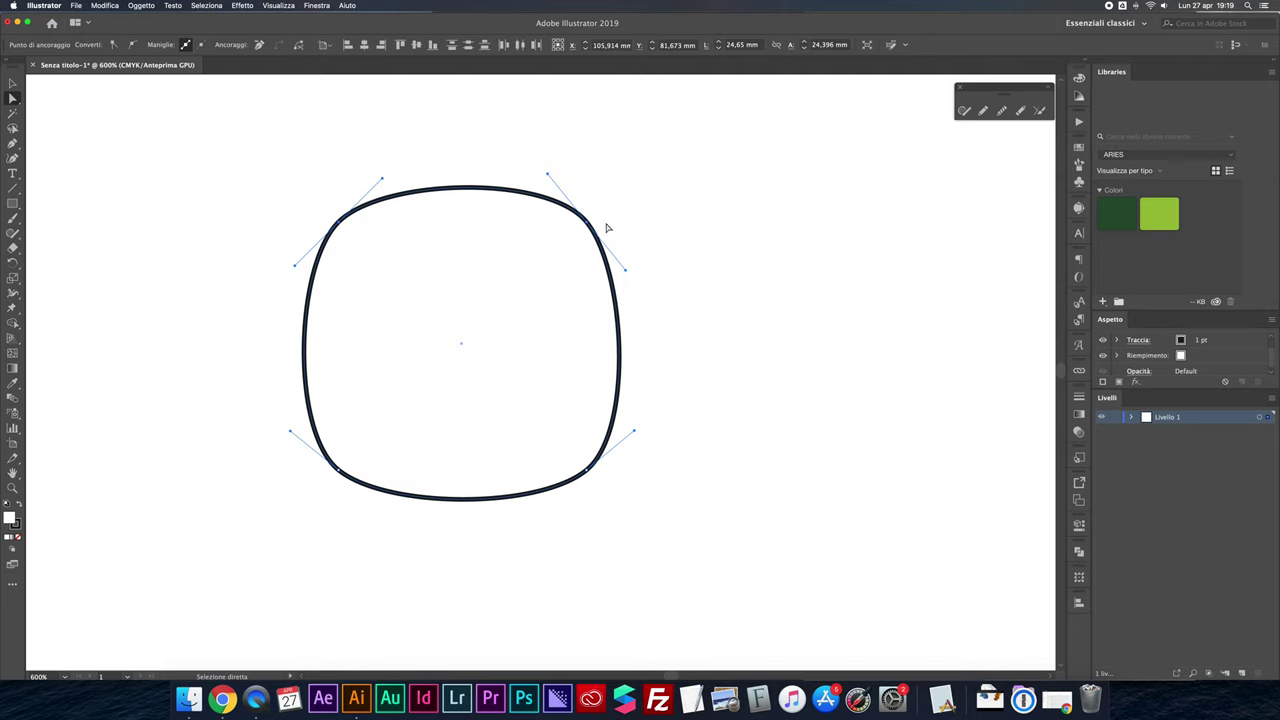
left_click(114, 45)
left_click_drag(672, 417, 314, 543)
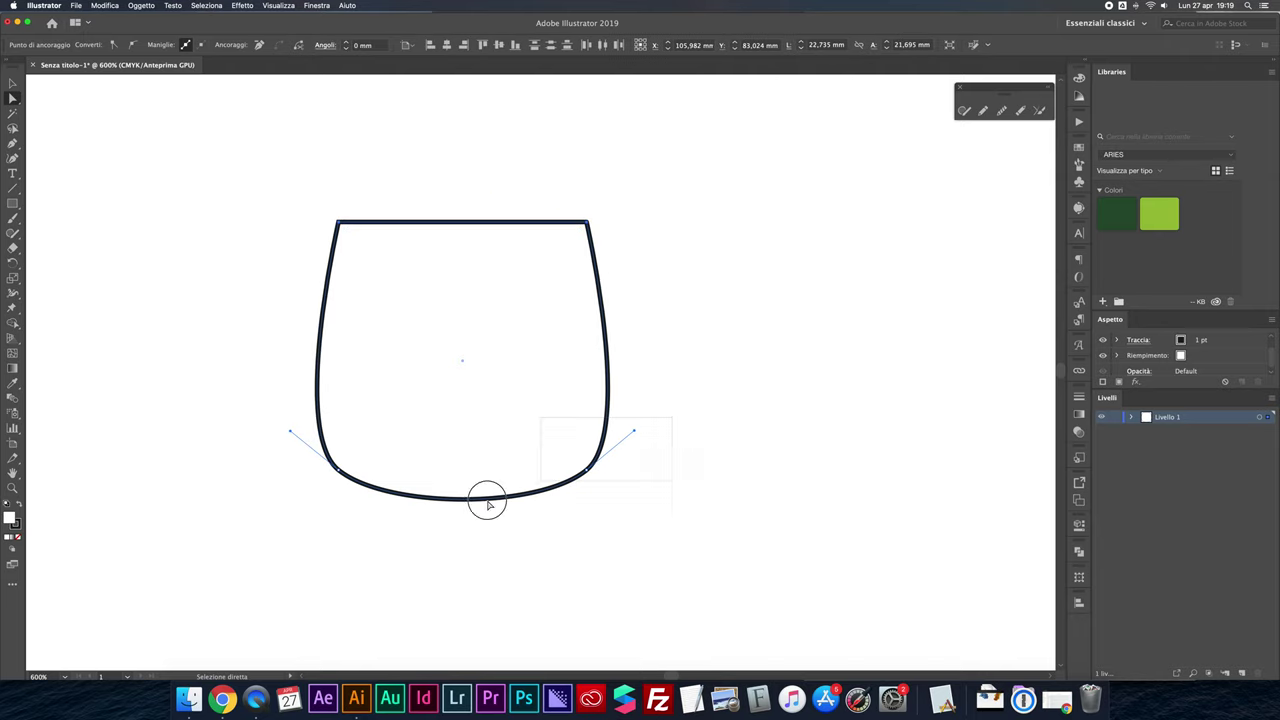
left_click(114, 45)
left_click(324, 266)
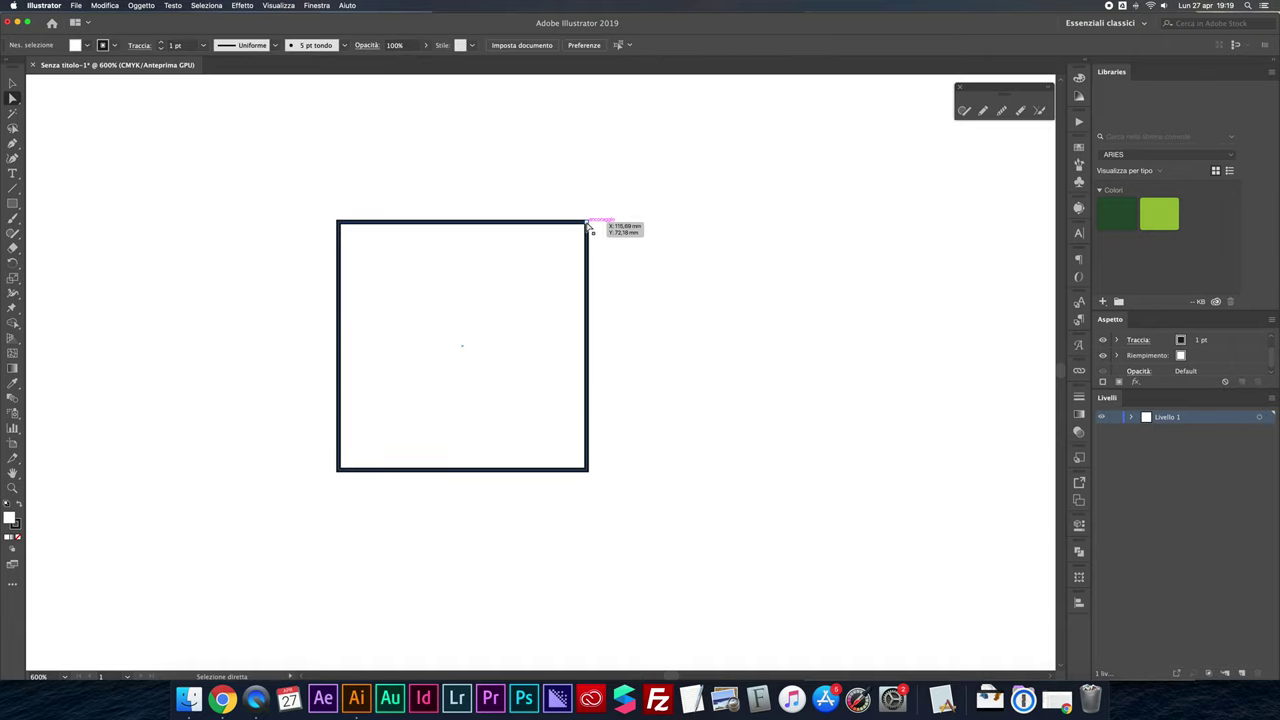